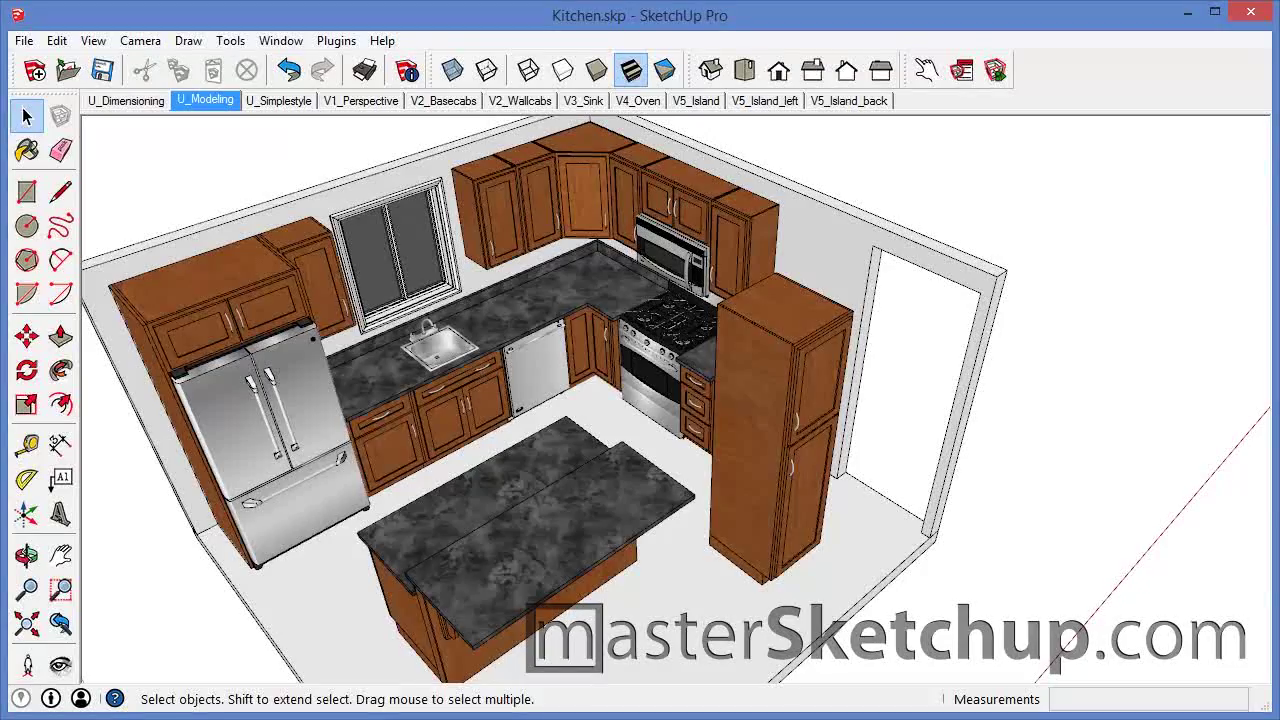
# Orbit to a higher view of the kitchen and select all its components with Ctrl+A.
pyautogui.moveTo(713, 457); pyautogui.dragTo(757, 523, button='middle')
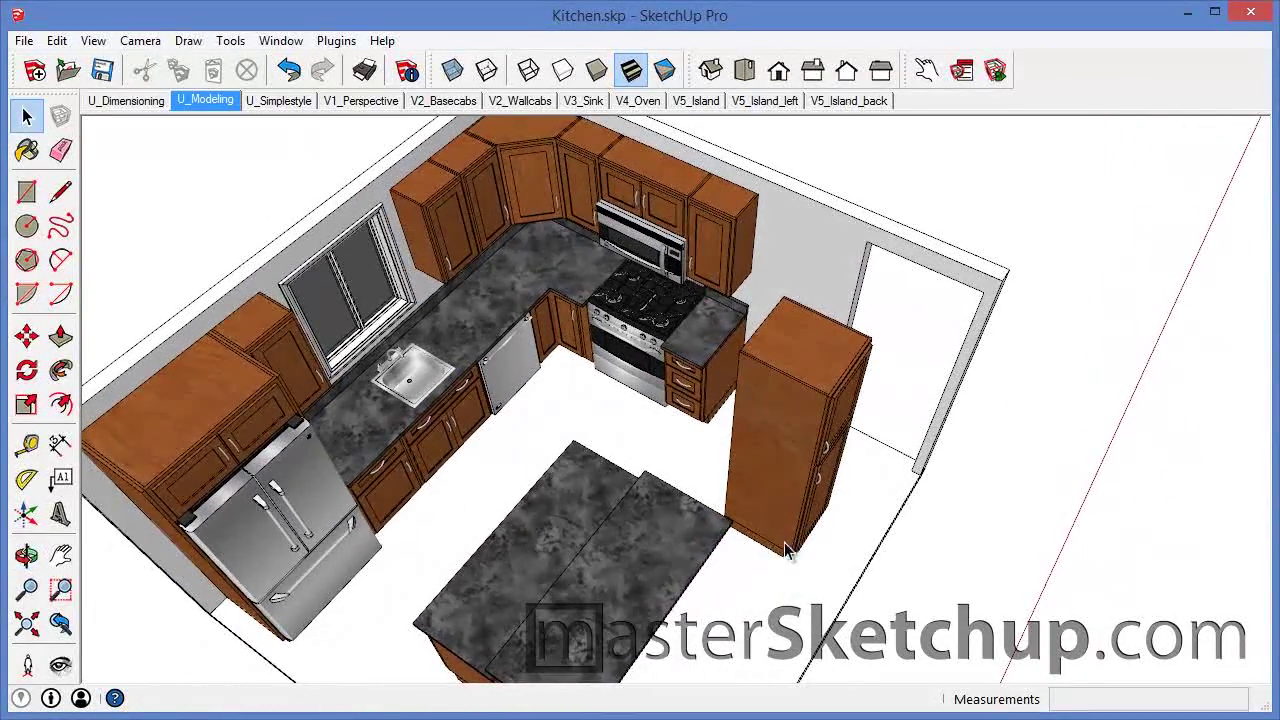
pyautogui.hotkey('ctrl', 'a')
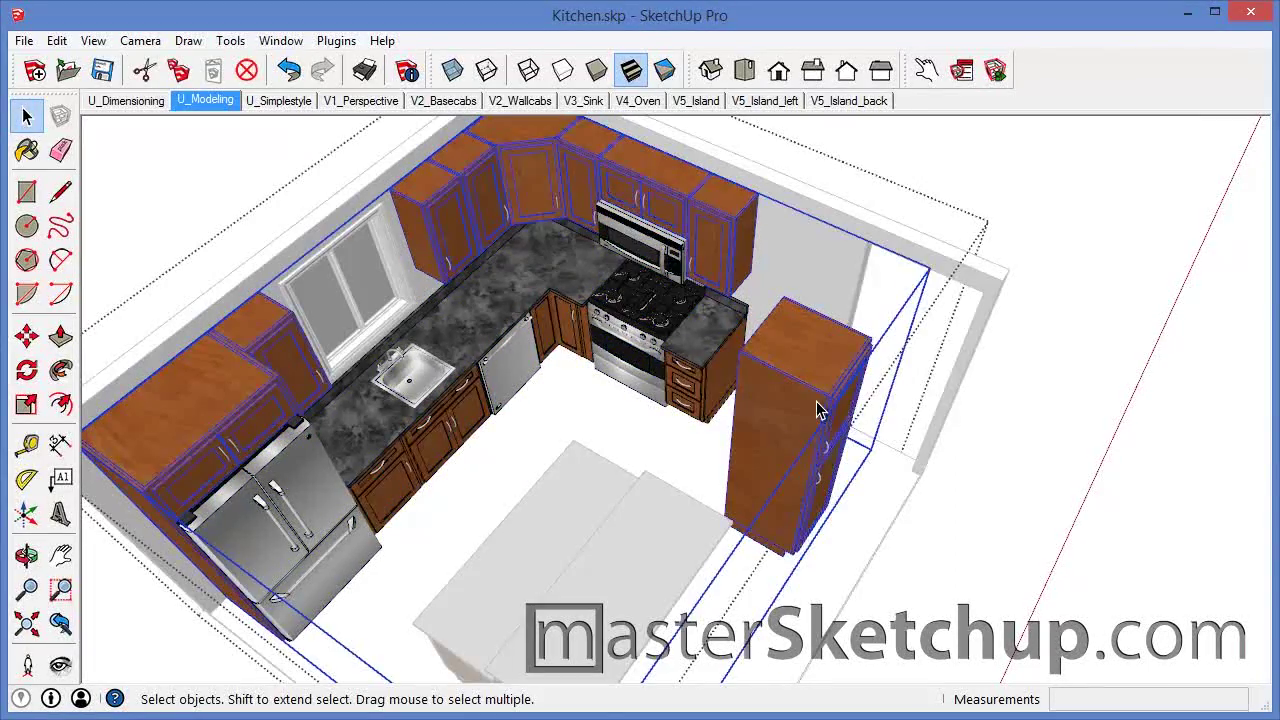
# Open the tall cabinet component for editing and orbit around it.
pyautogui.doubleClick(817, 410)
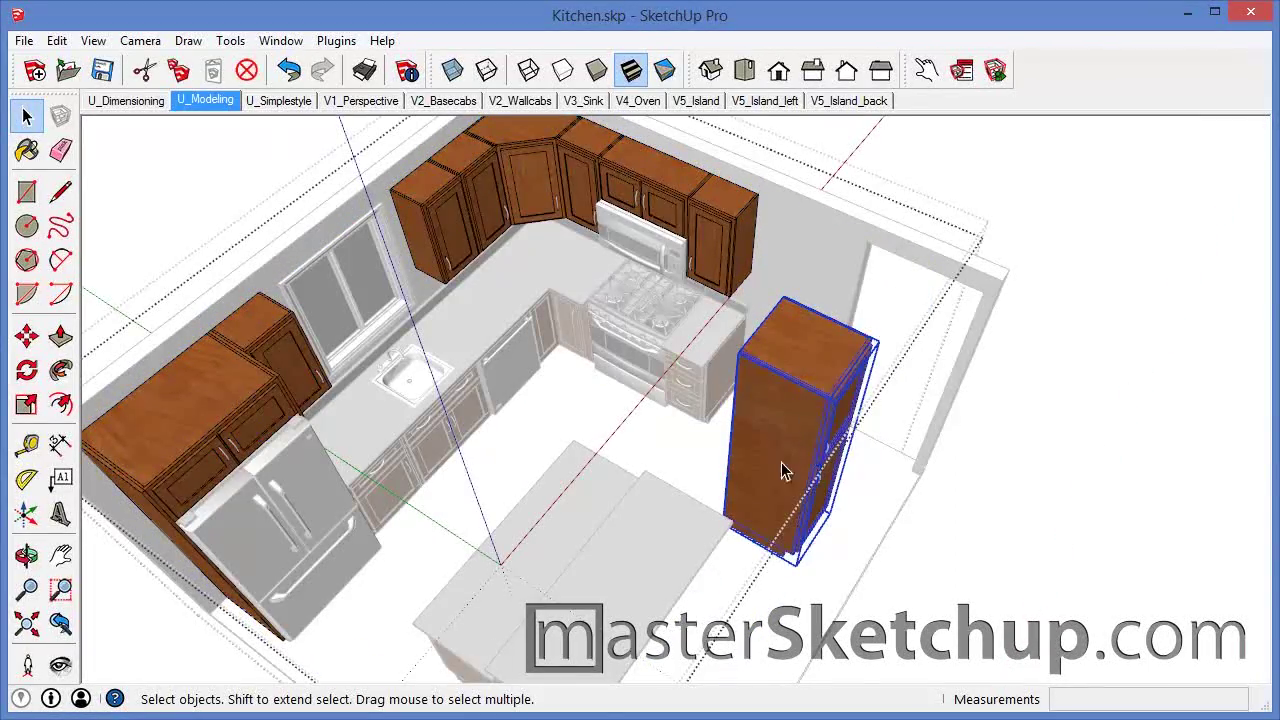
pyautogui.moveTo(783, 472); pyautogui.dragTo(774, 342, button='middle')
pyautogui.scroll(2, 774, 342)
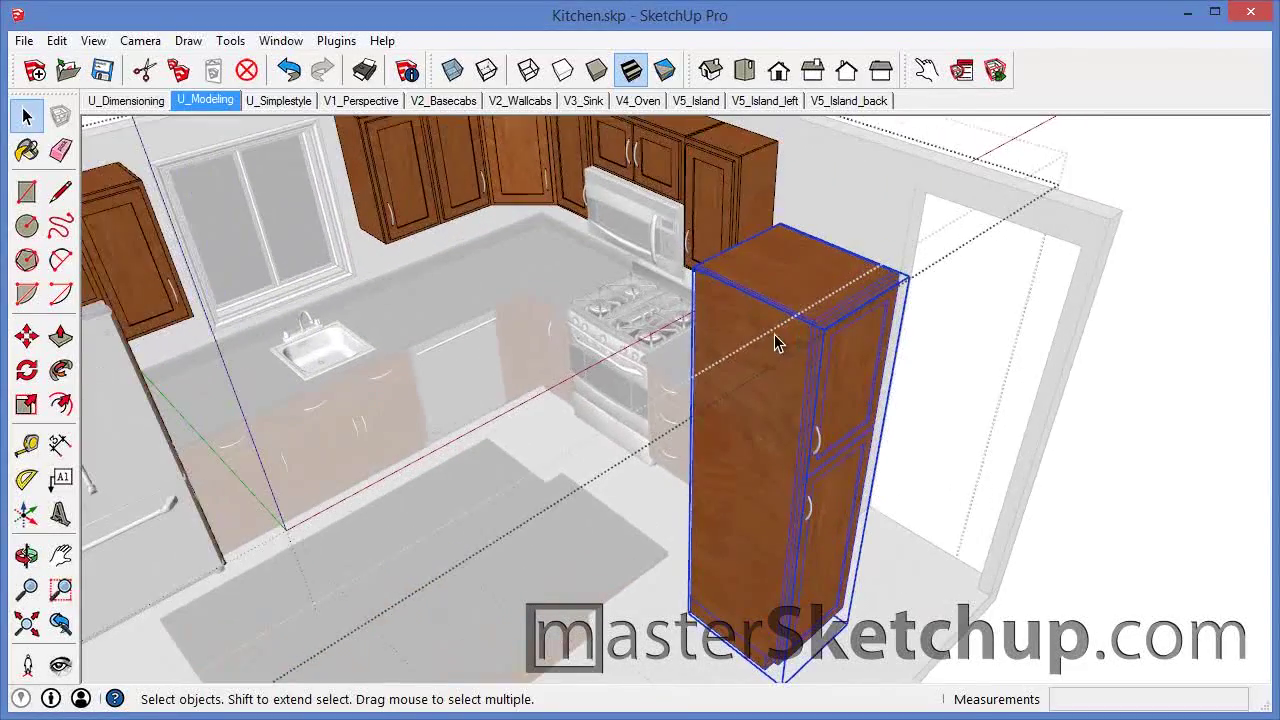
pyautogui.moveTo(660, 404); pyautogui.dragTo(737, 486, button='middle')
pyautogui.scroll(-1, 668, 422)
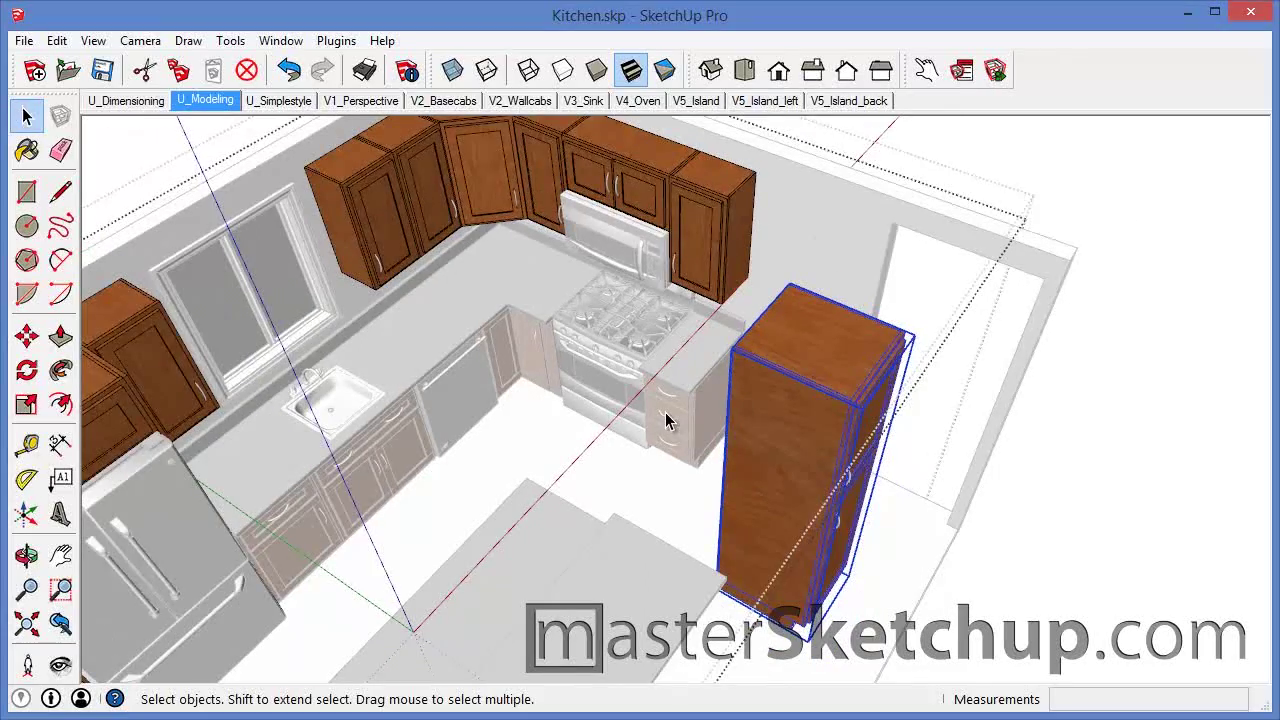
# Move the tall cabinet about 15 1/8 inches along the green axis.
pyautogui.press('m')
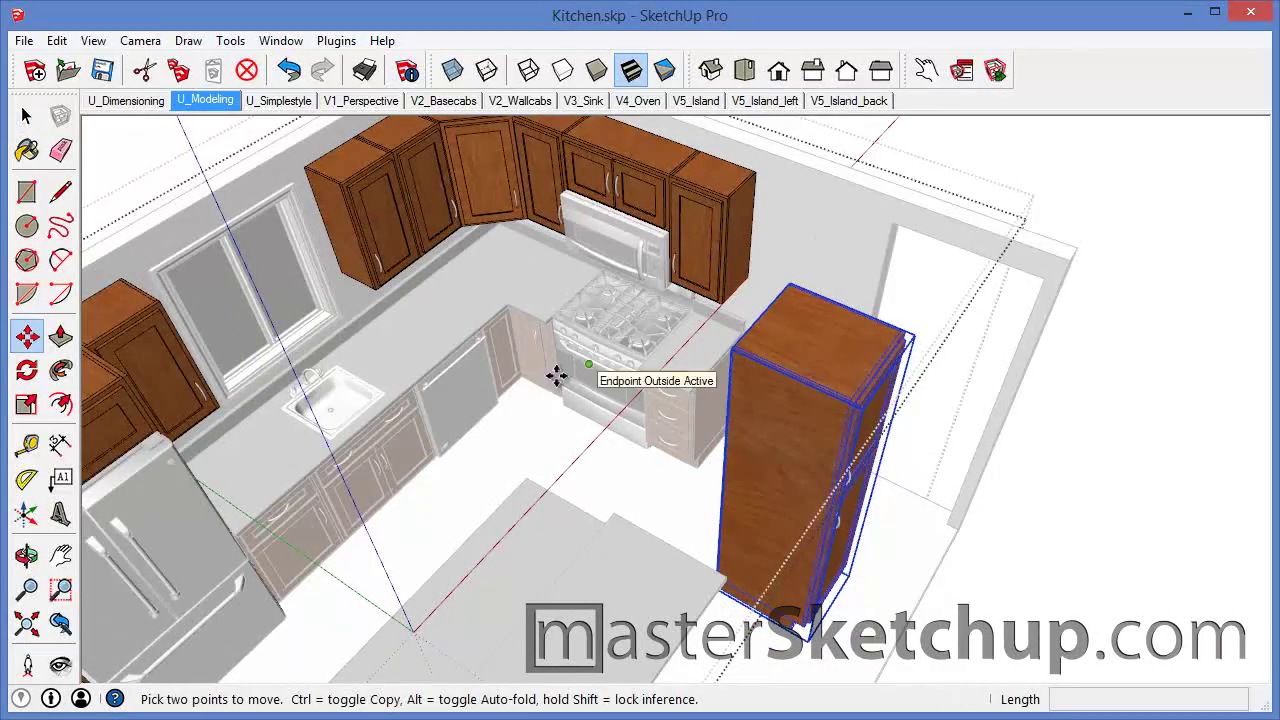
pyautogui.moveTo(557, 374); pyautogui.dragTo(666, 413, button='middle')
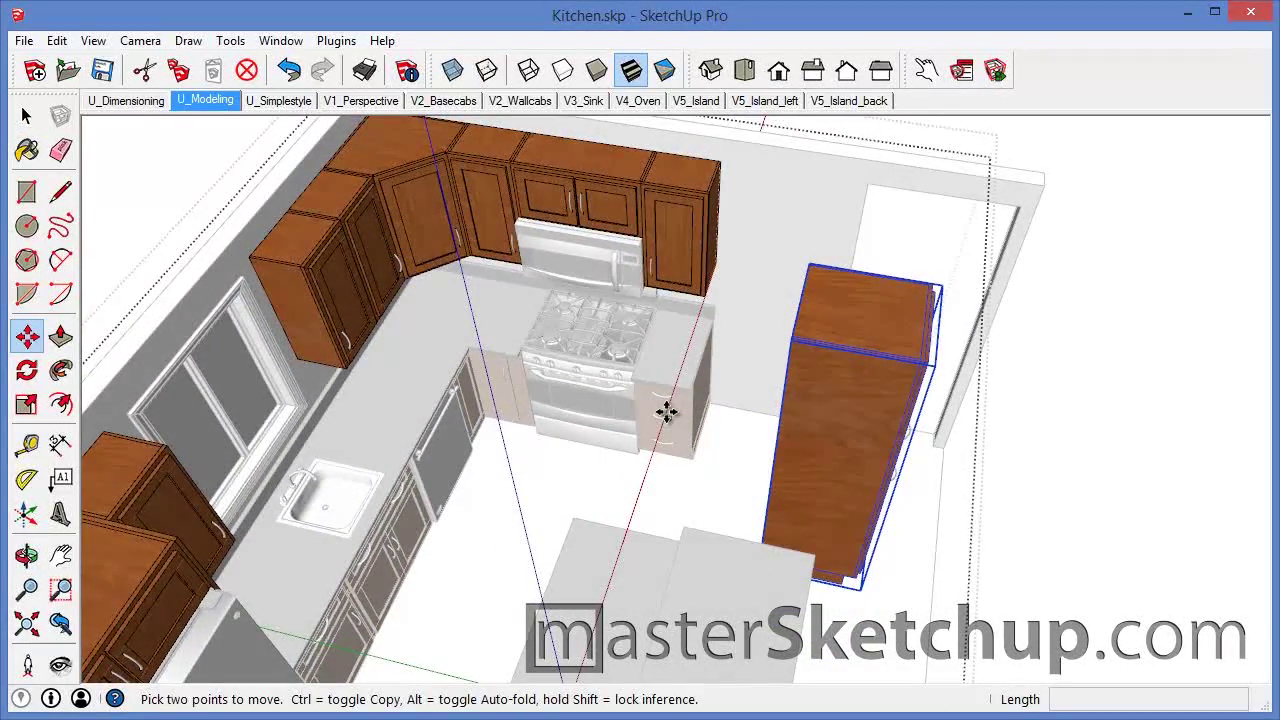
pyautogui.click(823, 331)
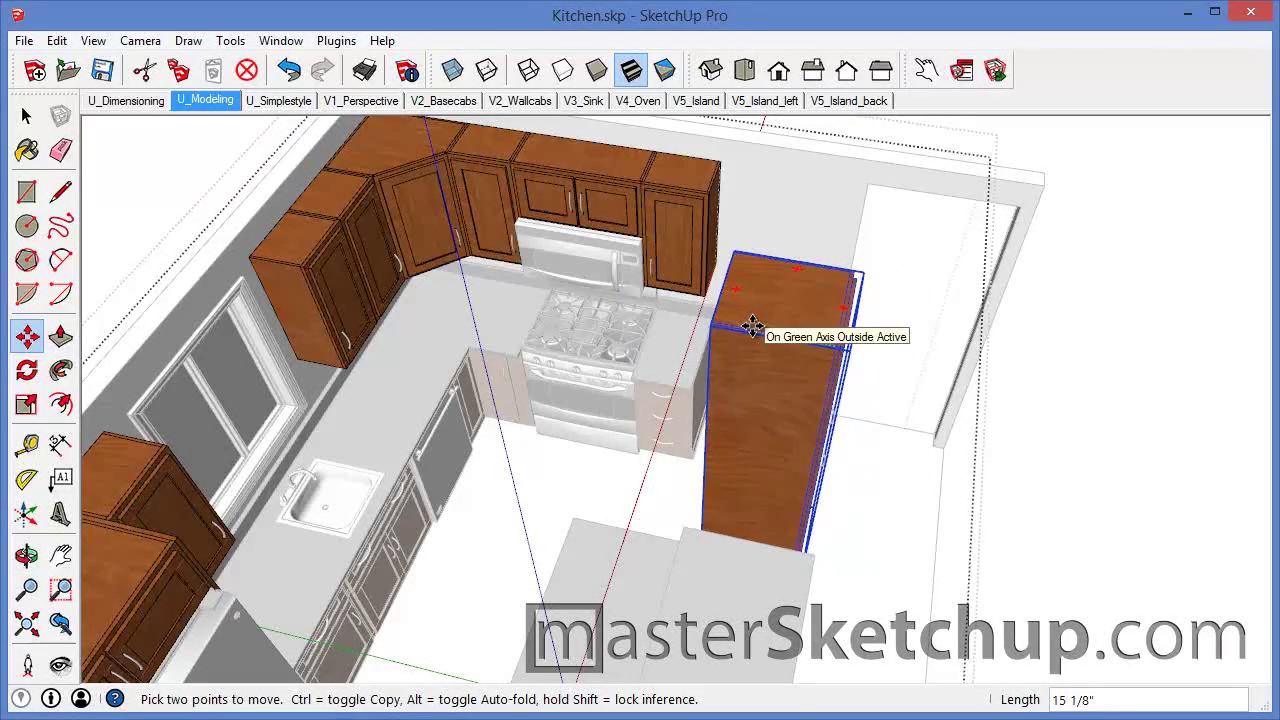
pyautogui.click(752, 328)
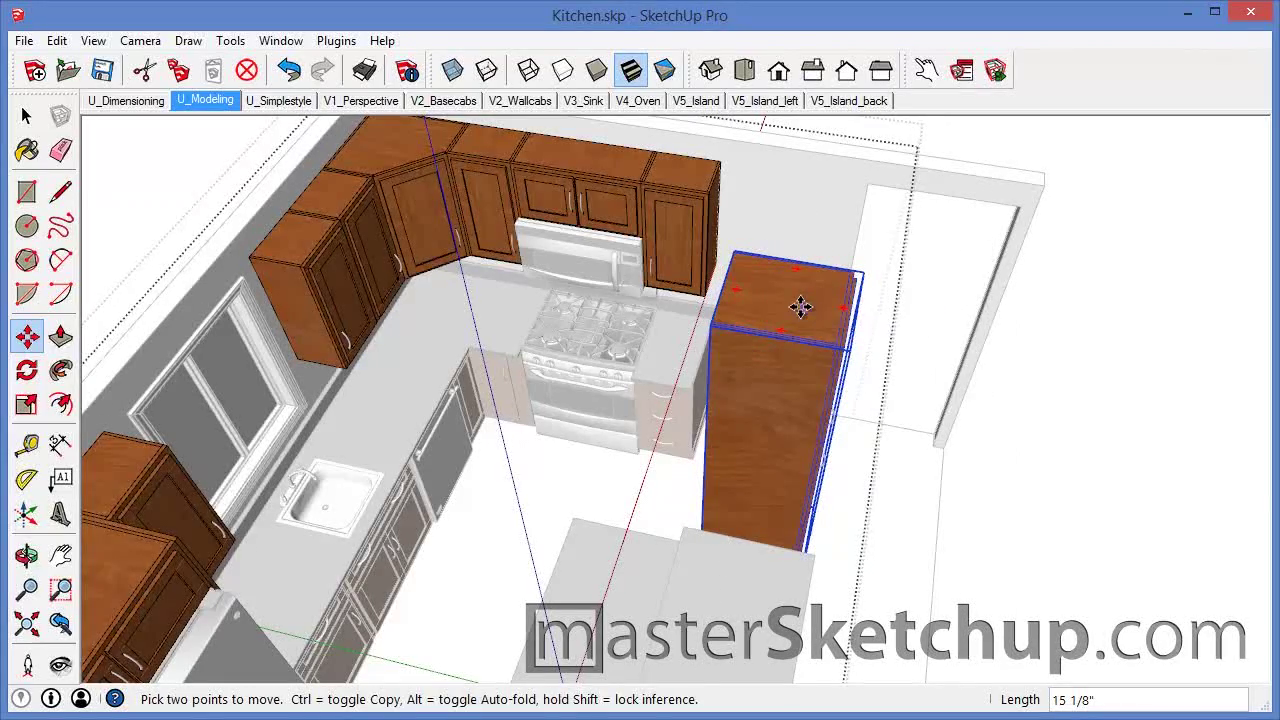
pyautogui.moveTo(808, 306); pyautogui.dragTo(637, 310, button='middle')
pyautogui.scroll(6, 637, 310)
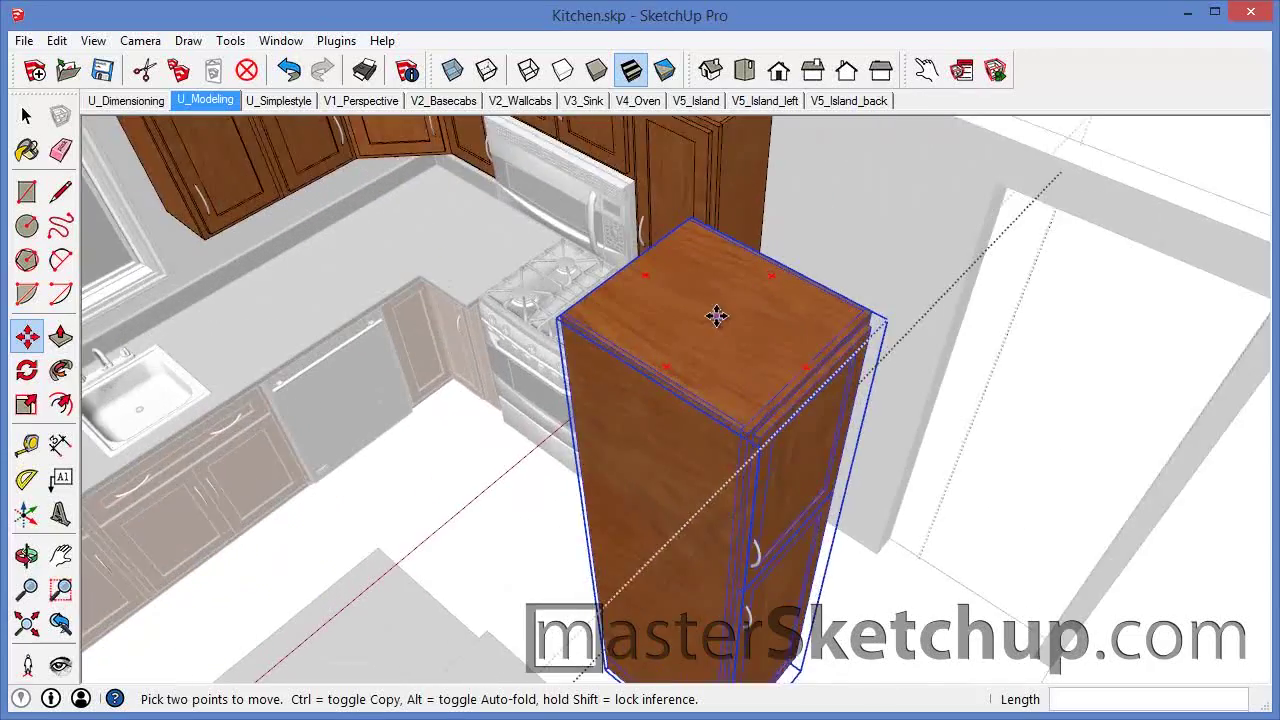
pyautogui.scroll(-2, 651, 296)
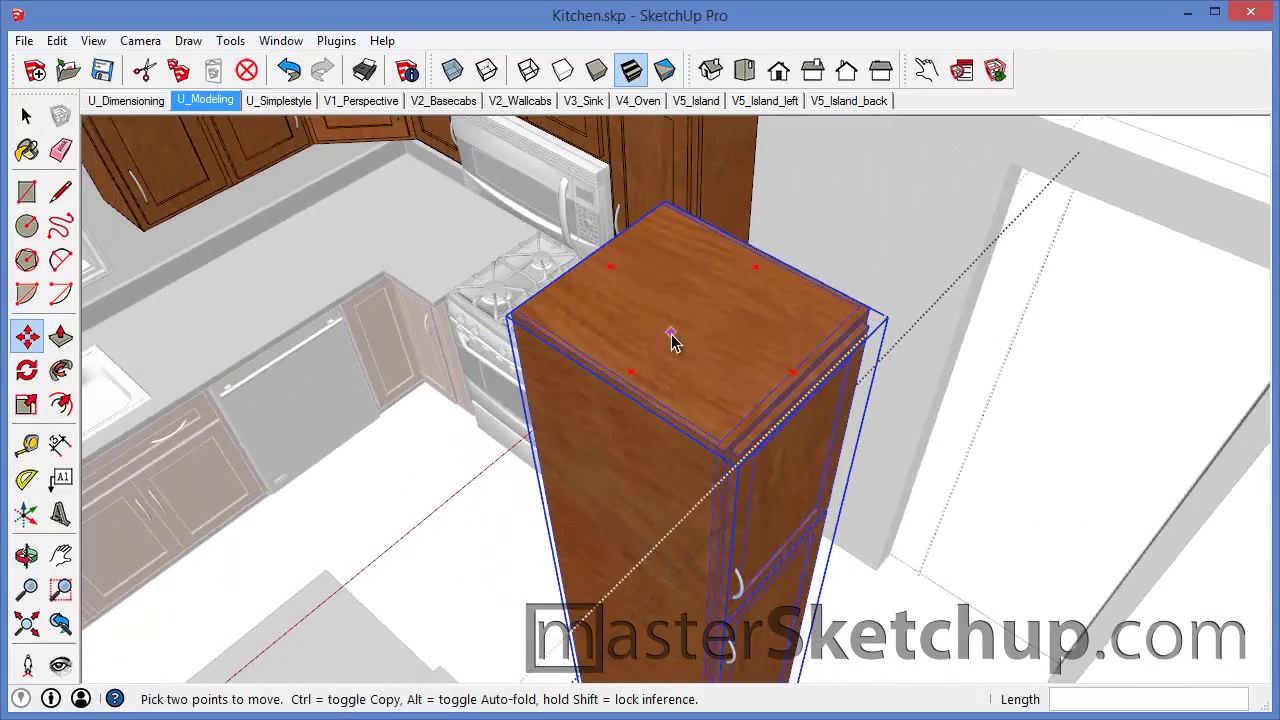
# Zoom out and orbit to review the cabinet's new position.
pyautogui.press('space')
pyautogui.scroll(-1, 722, 350)
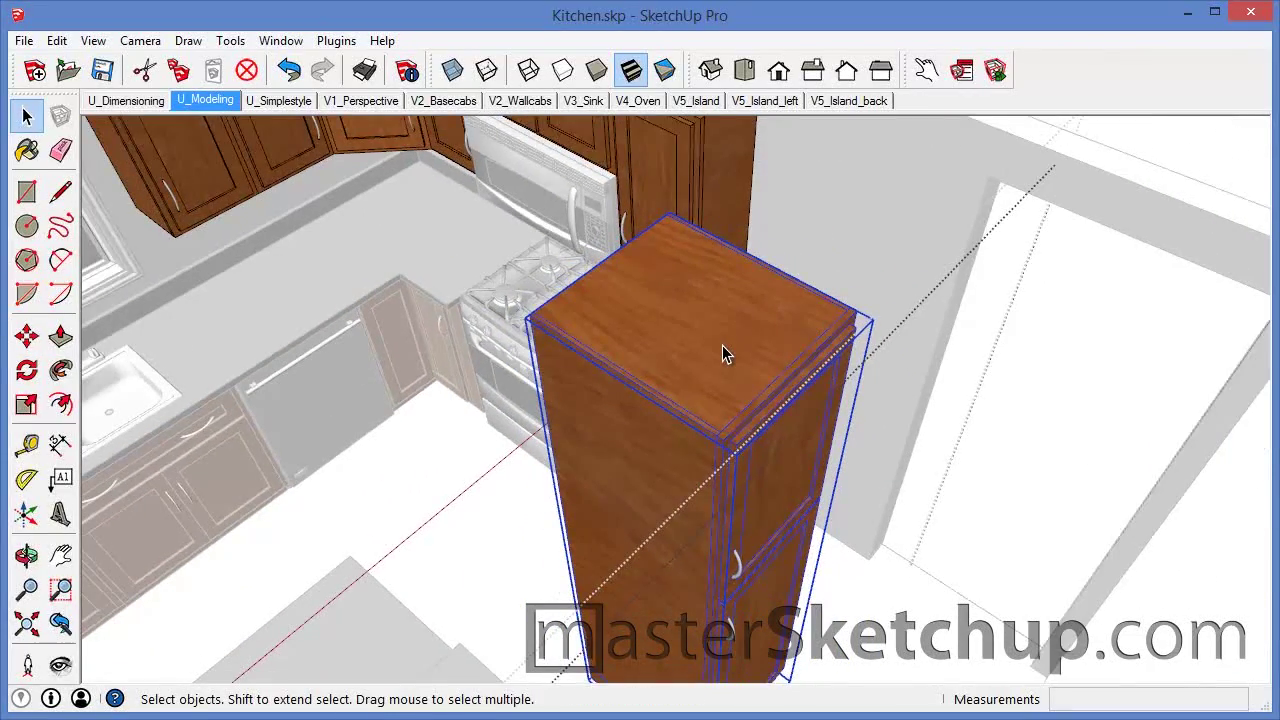
pyautogui.scroll(-1, 712, 262)
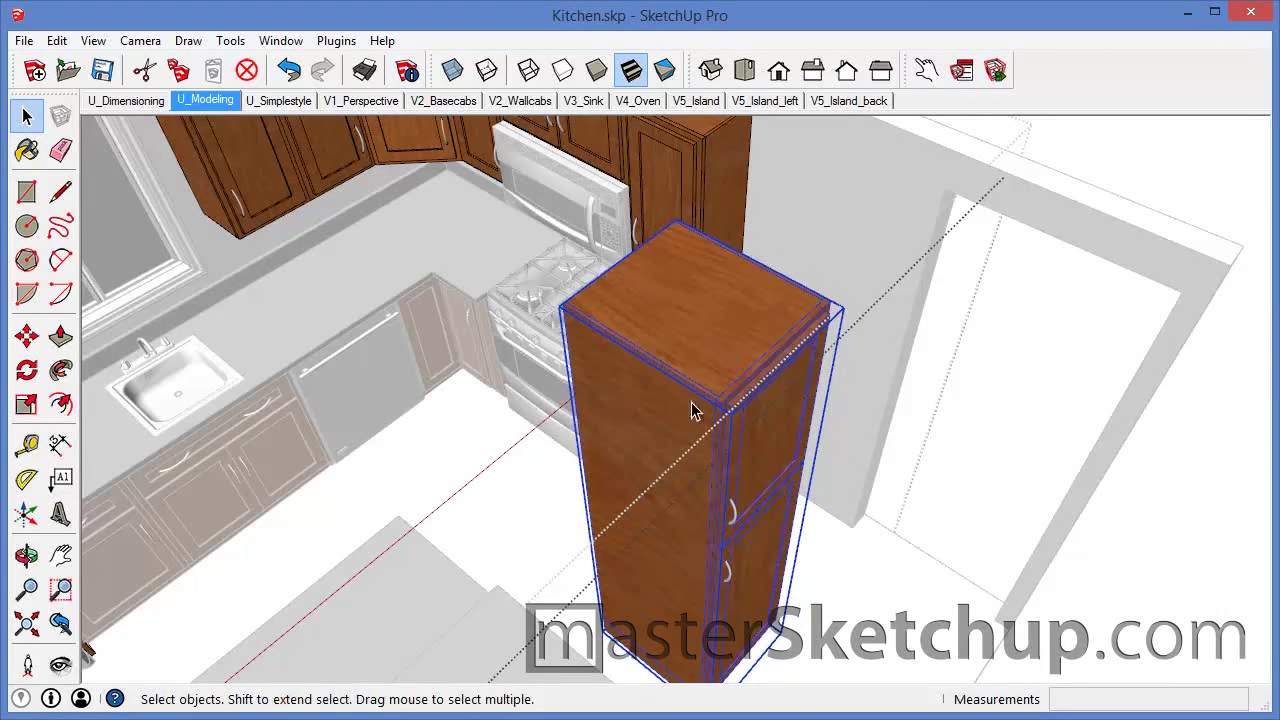
pyautogui.moveTo(683, 403); pyautogui.dragTo(658, 390, button='middle')
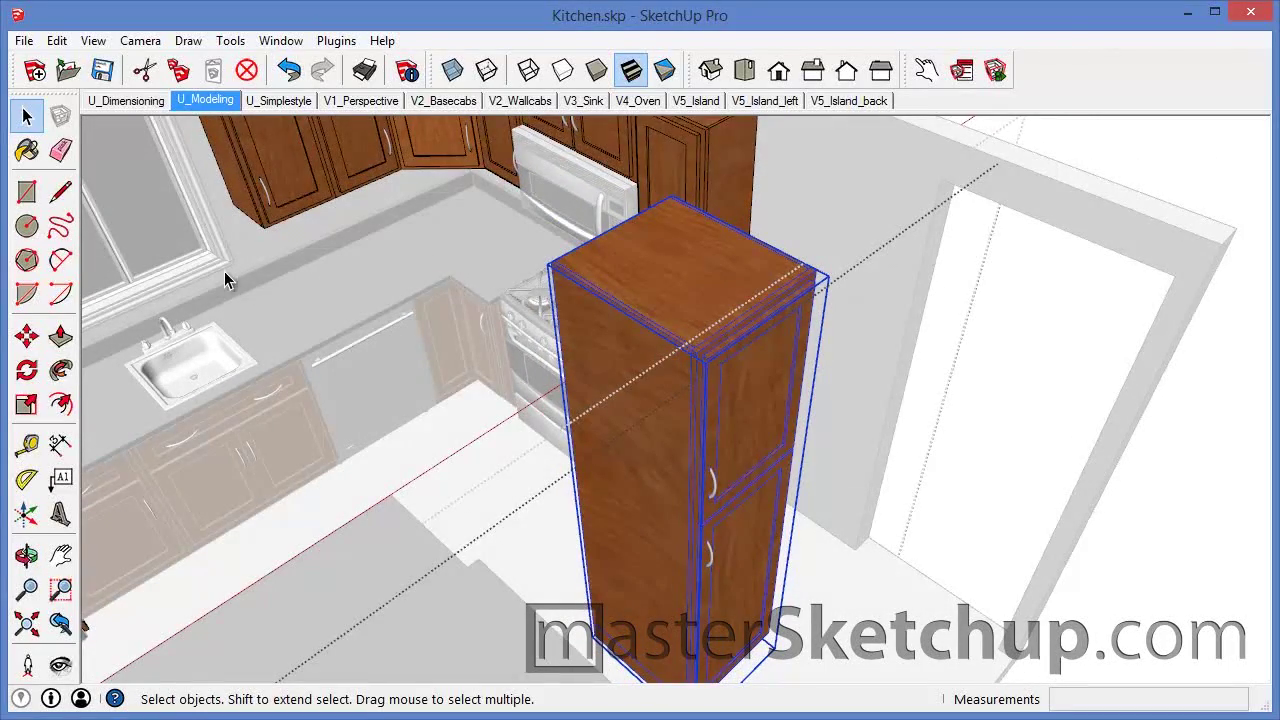
pyautogui.press('m')
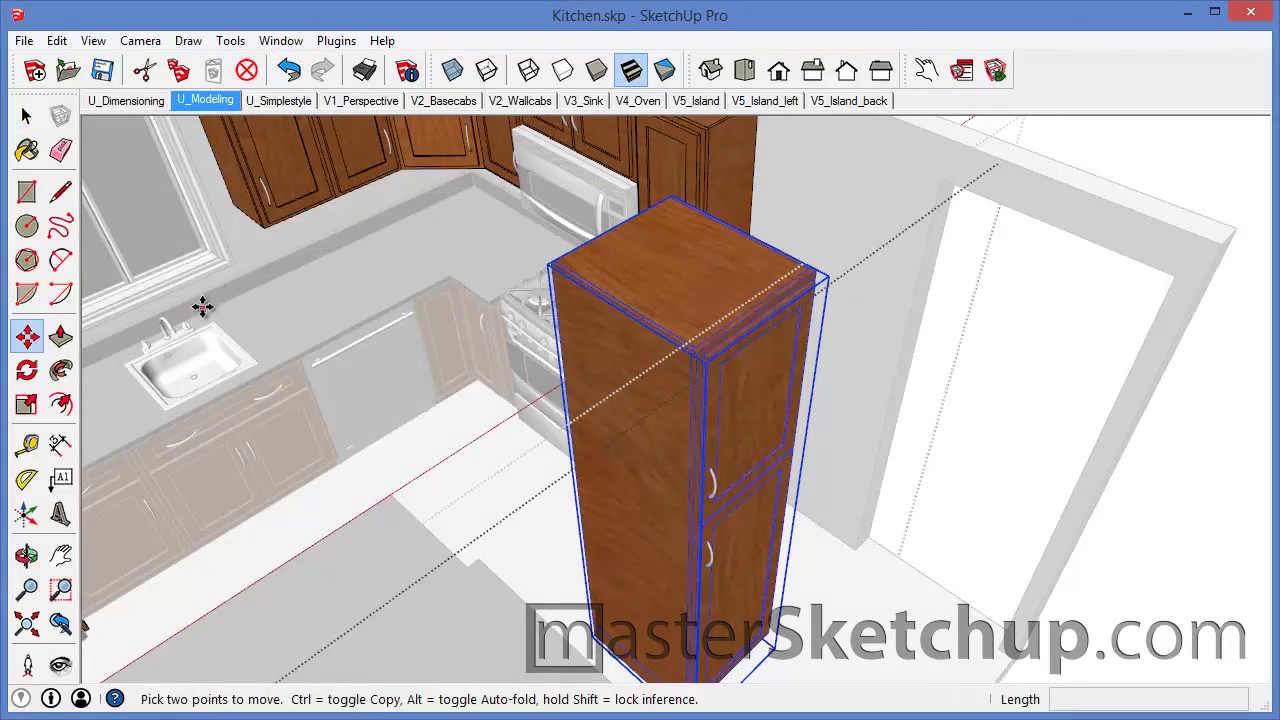
# Turn the tall cabinet -180° using the rotate grip on its top.
pyautogui.click(755, 309)
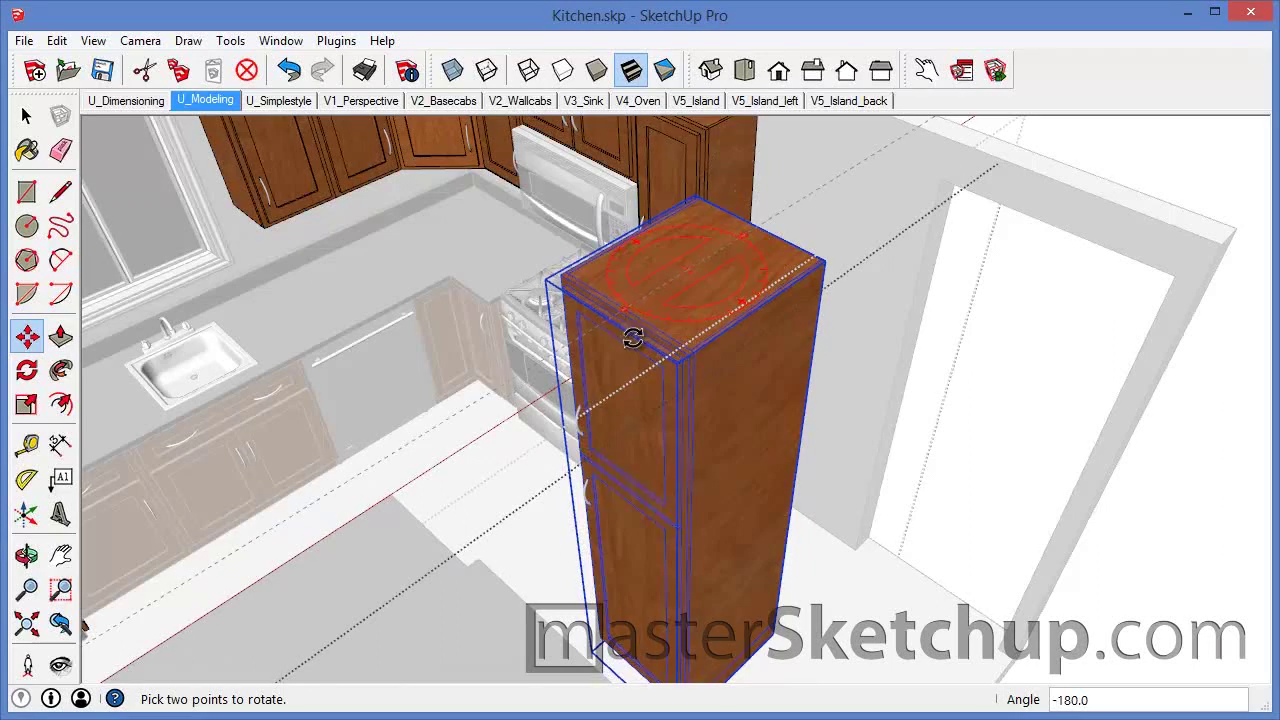
pyautogui.click(740, 420)
pyautogui.click(626, 305)
pyautogui.press('m')
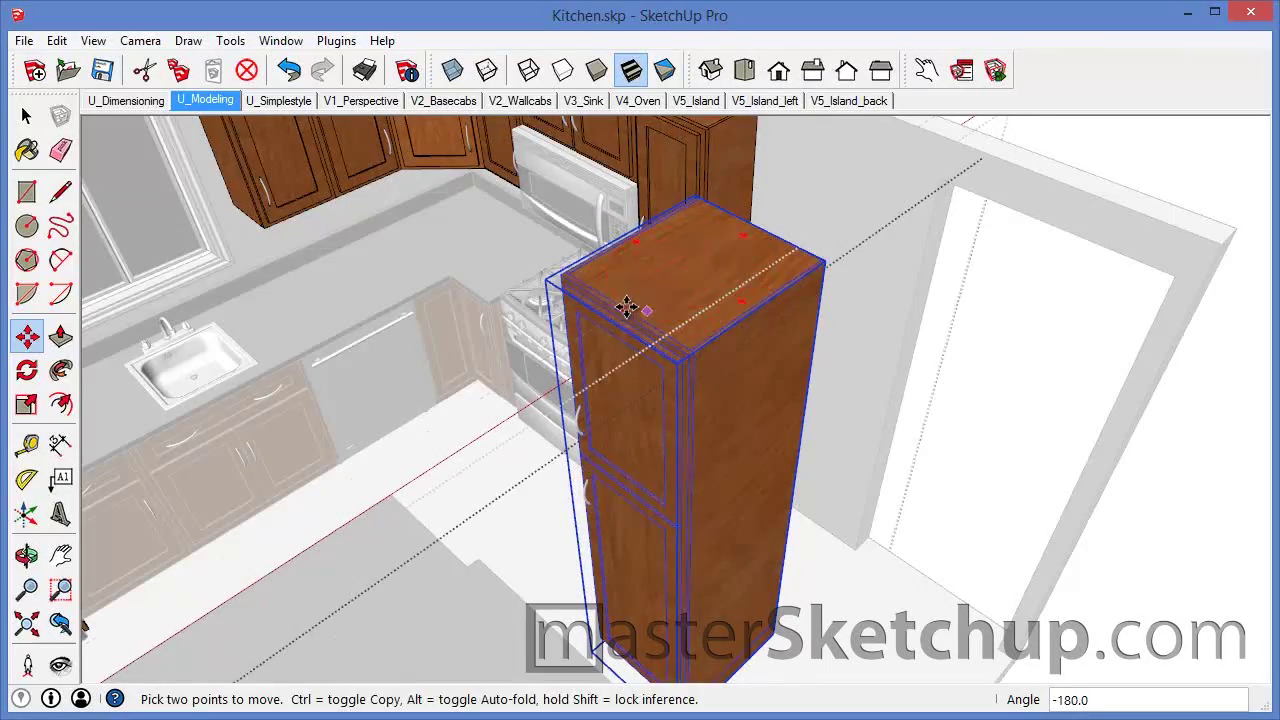
# Move the cabinet by its corner to the end of the wall cabinets beside the range.
pyautogui.moveTo(571, 323); pyautogui.dragTo(723, 237, button='middle')
pyautogui.scroll(5, 703, 274)
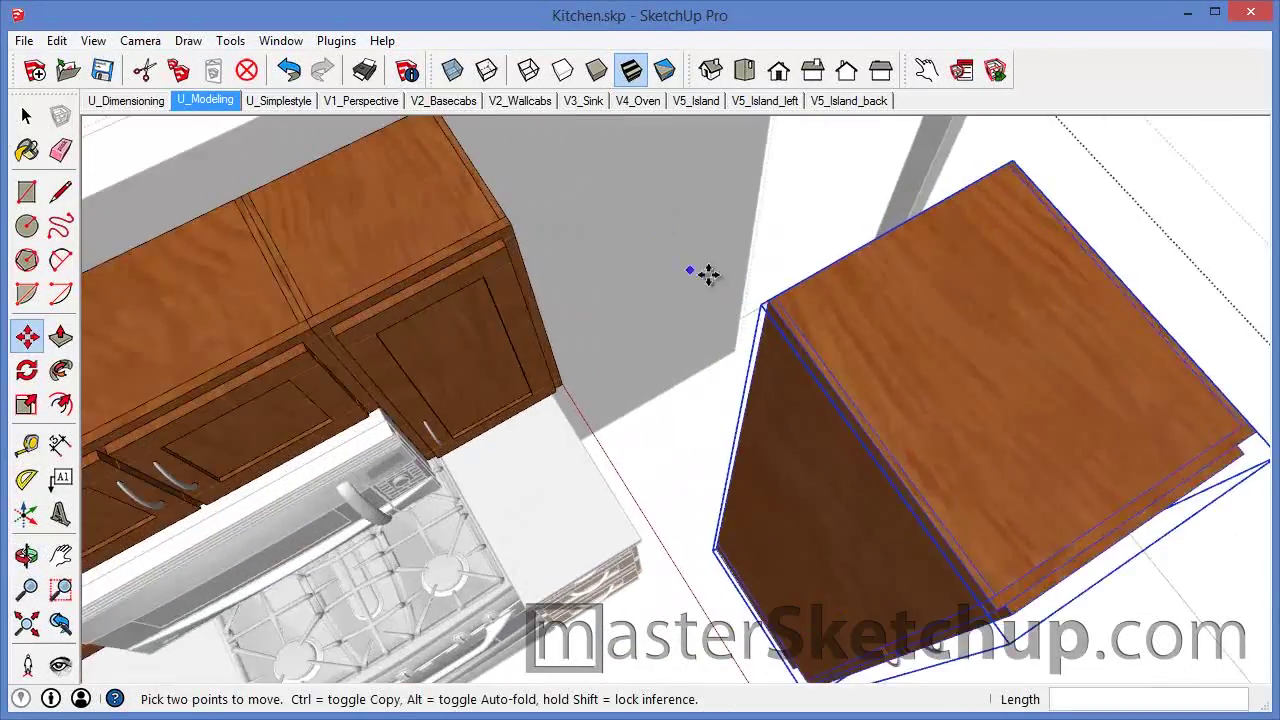
pyautogui.click(781, 312)
pyautogui.scroll(-5, 829, 366)
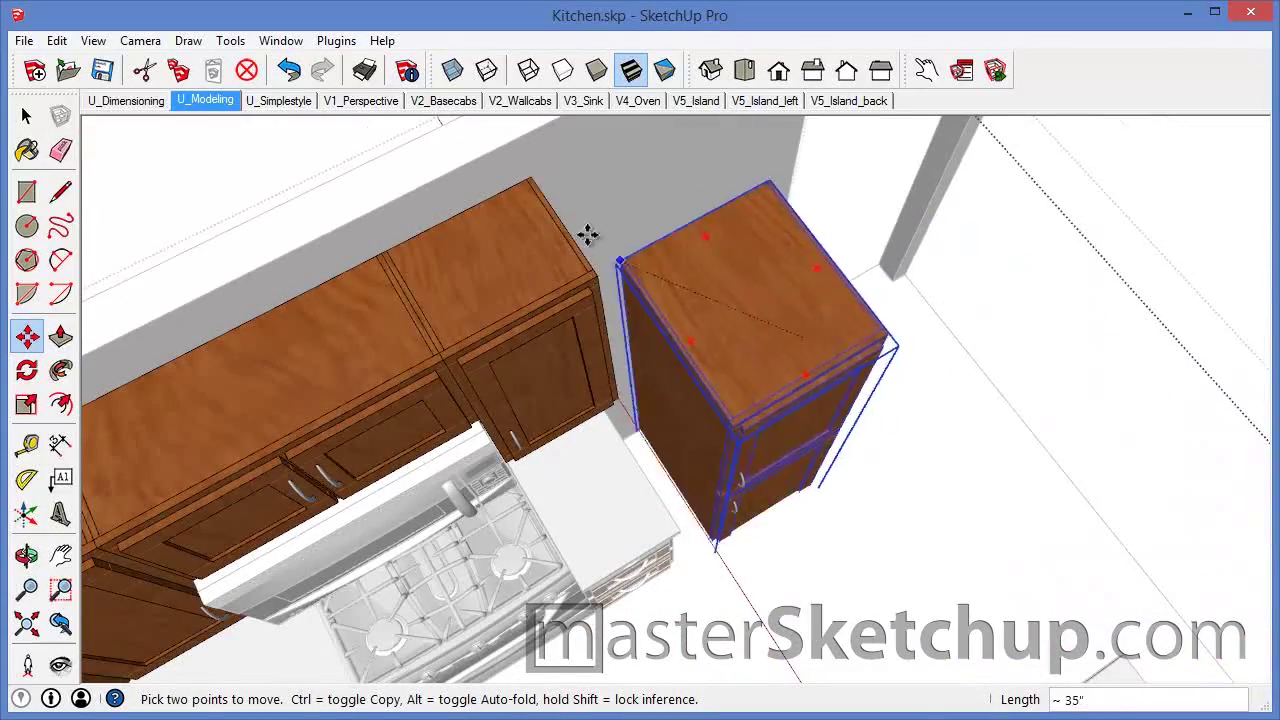
pyautogui.scroll(-3, 518, 239)
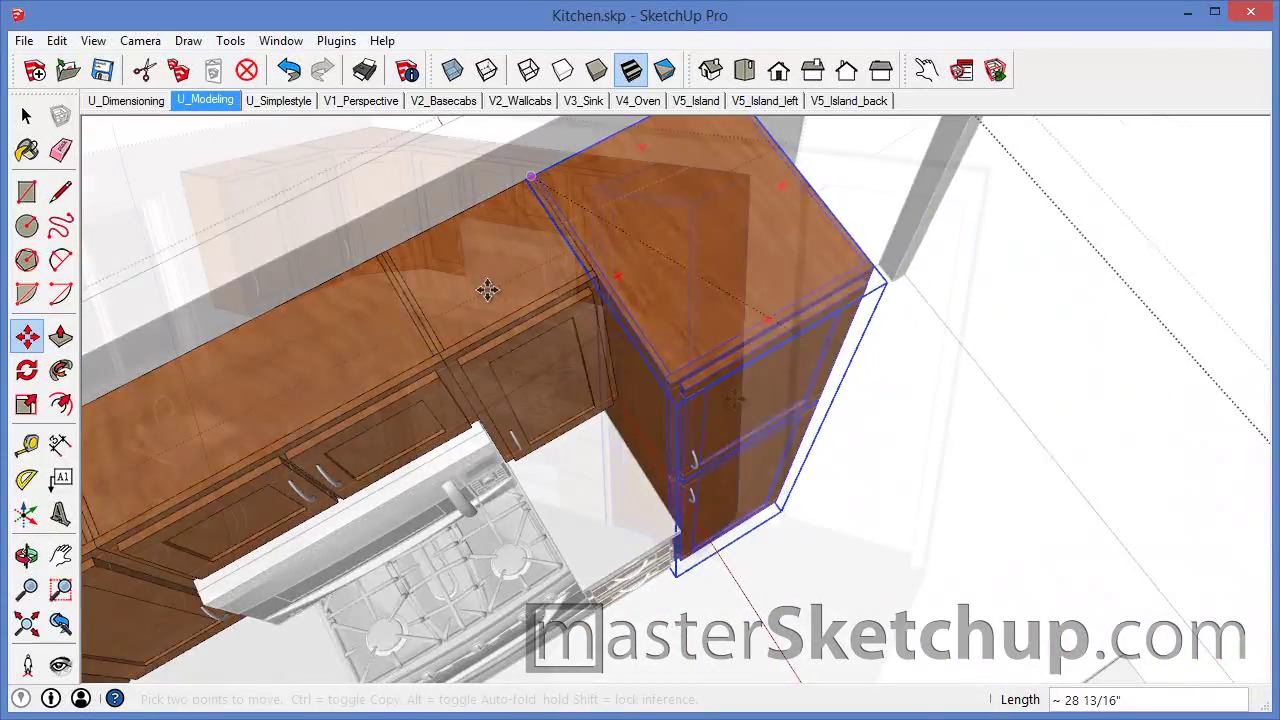
pyautogui.moveTo(489, 286); pyautogui.dragTo(734, 399, button='middle')
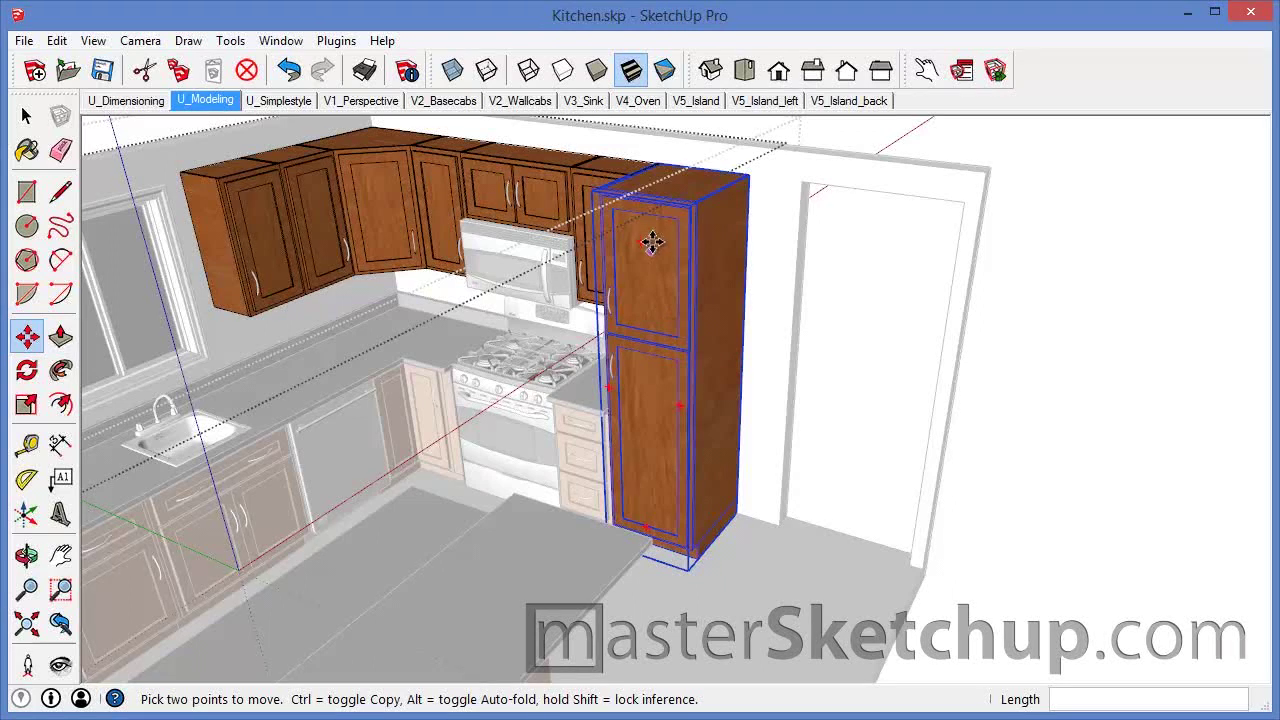
pyautogui.press('q')
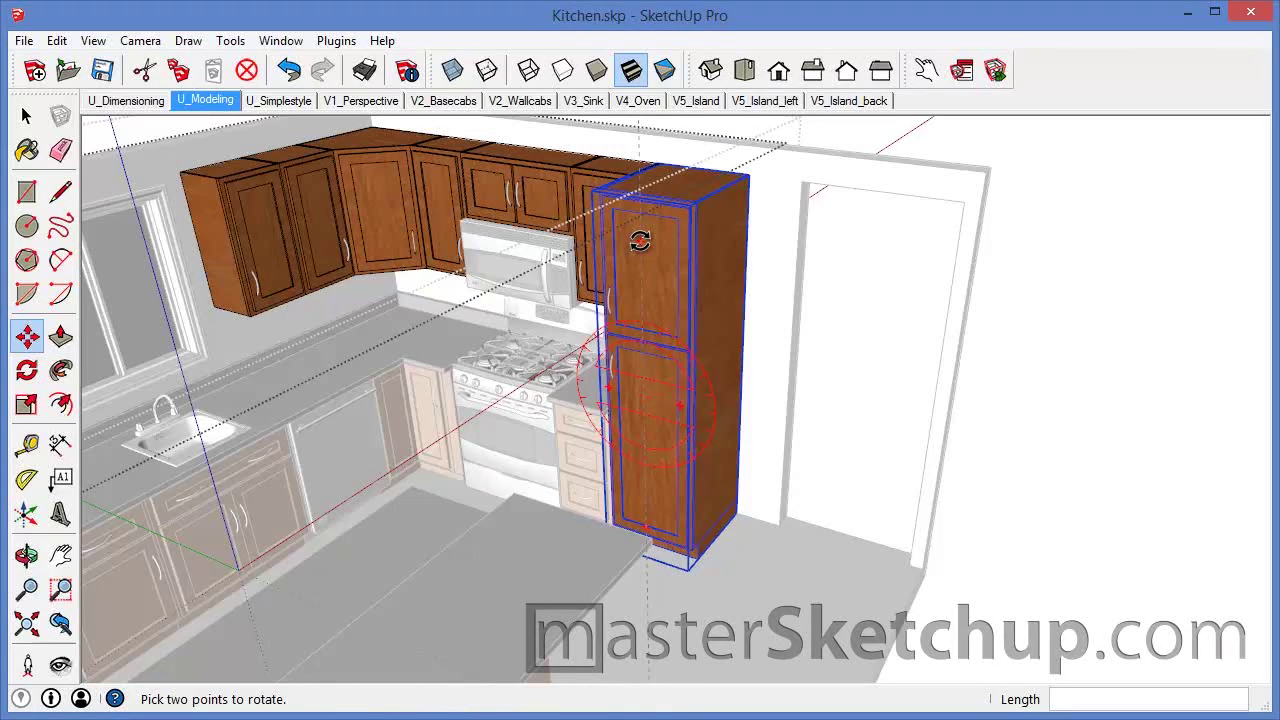
pyautogui.press('m')
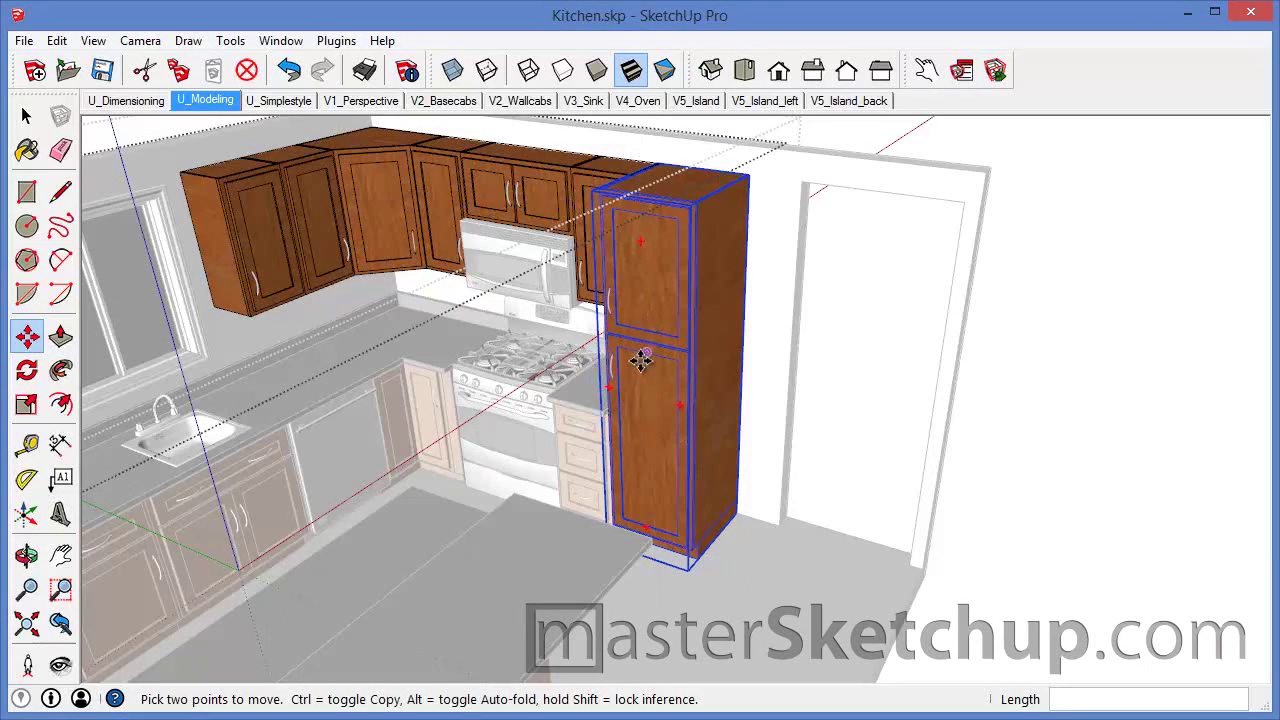
pyautogui.click(640, 362)
pyautogui.click(720, 396)
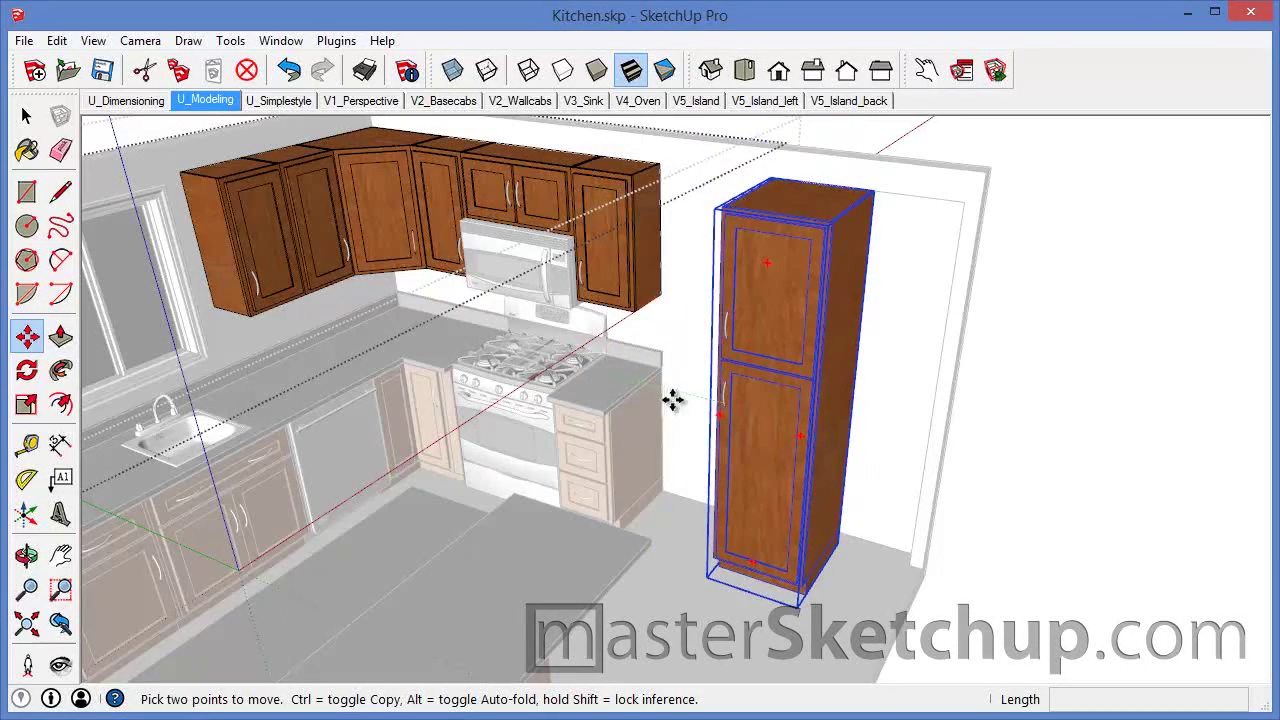
pyautogui.hotkey('ctrl', 'z')
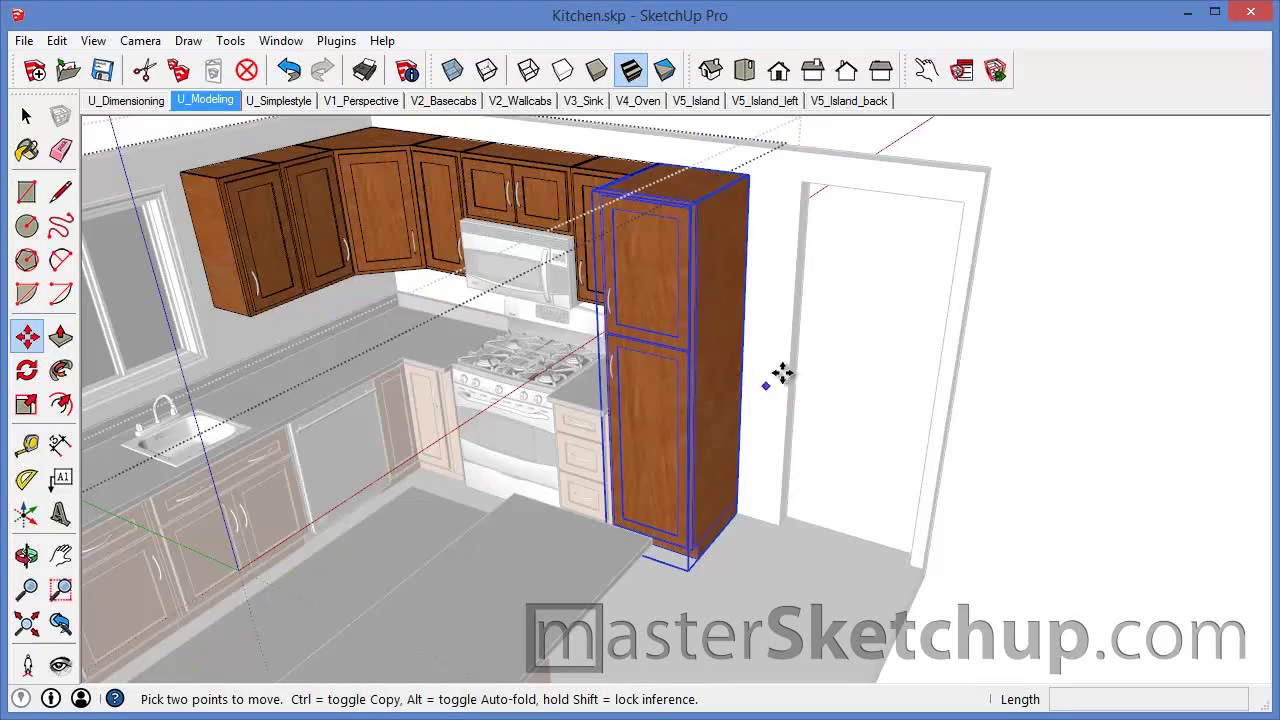
pyautogui.moveTo(771, 377); pyautogui.dragTo(634, 409, button='middle')
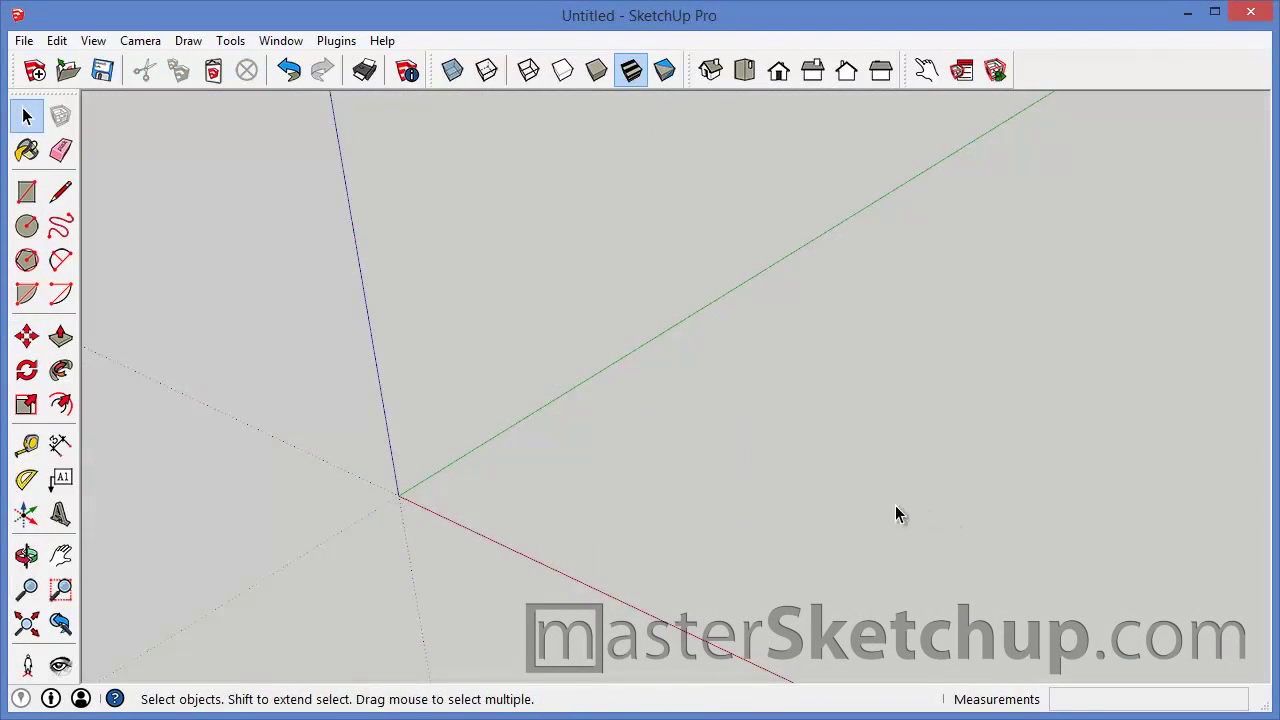
pyautogui.press('r')
# Draw a square at the origin and push it up into a cube.
pyautogui.click(487, 504)
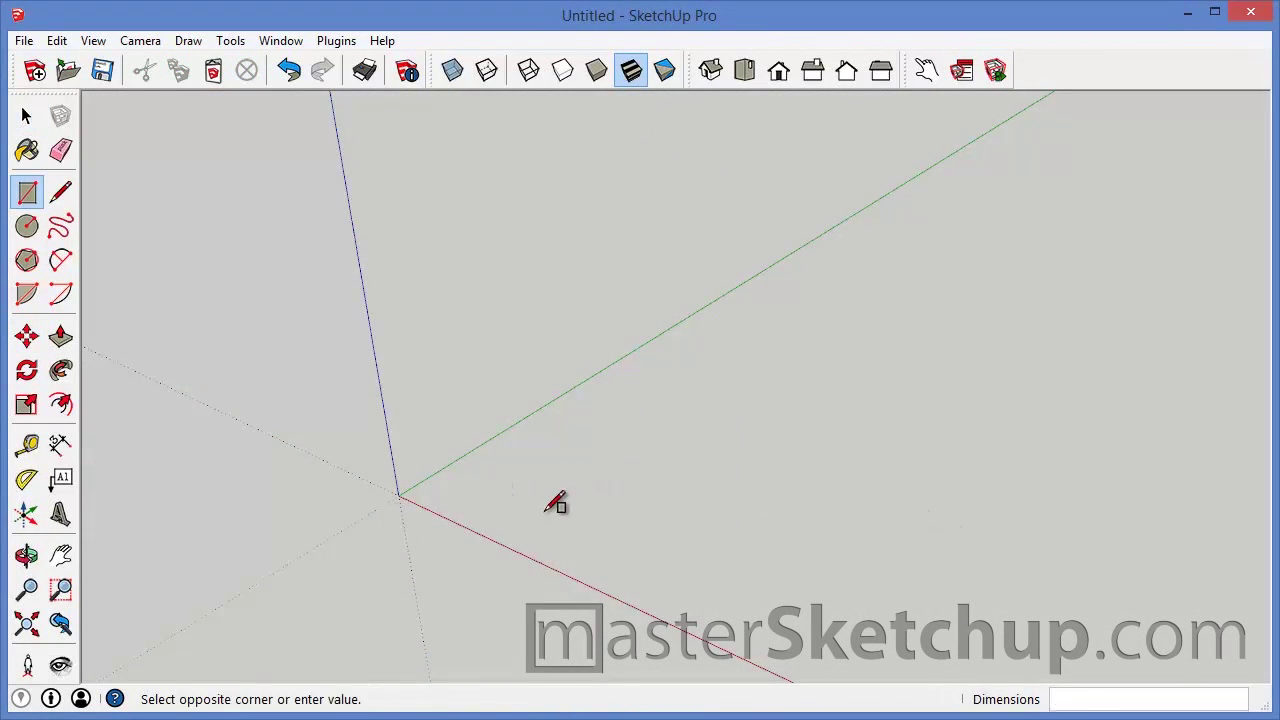
pyautogui.click(918, 437)
pyautogui.press('p')
pyautogui.click(800, 491)
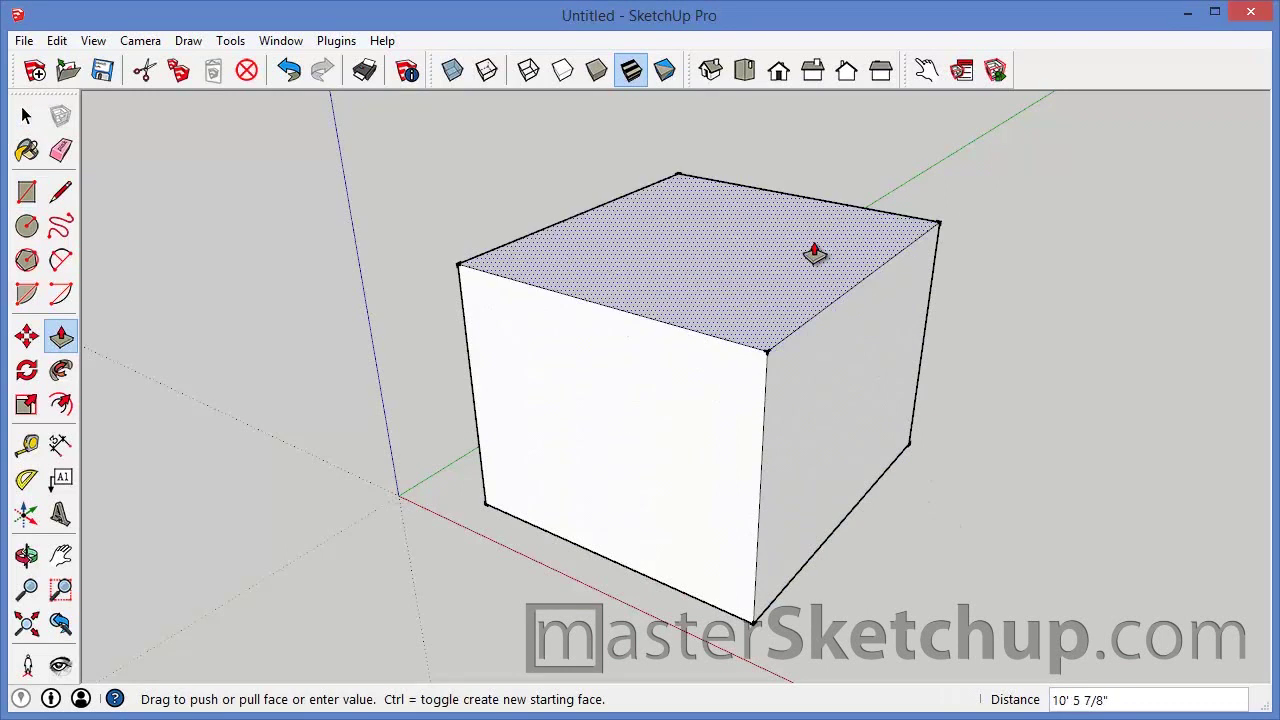
pyautogui.click(816, 236)
# Select the cube's front, top and right faces in turn, then clear the selection.
pyautogui.press('space')
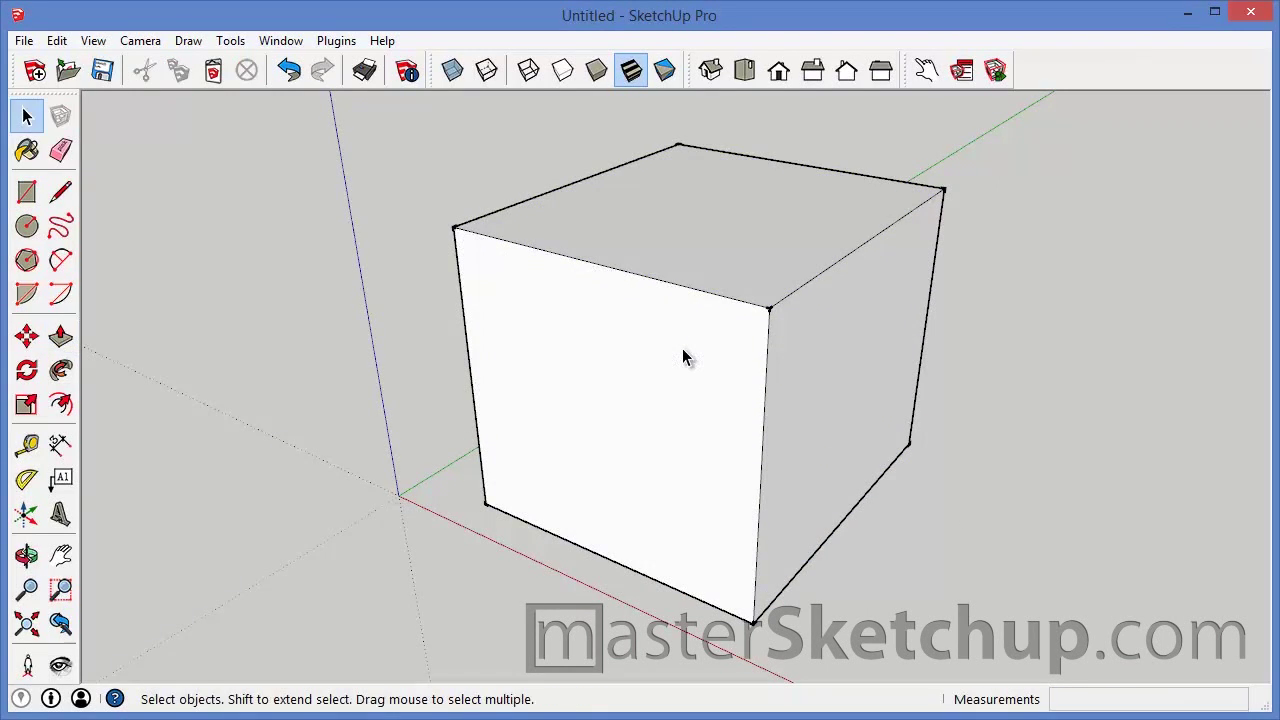
pyautogui.click(685, 340)
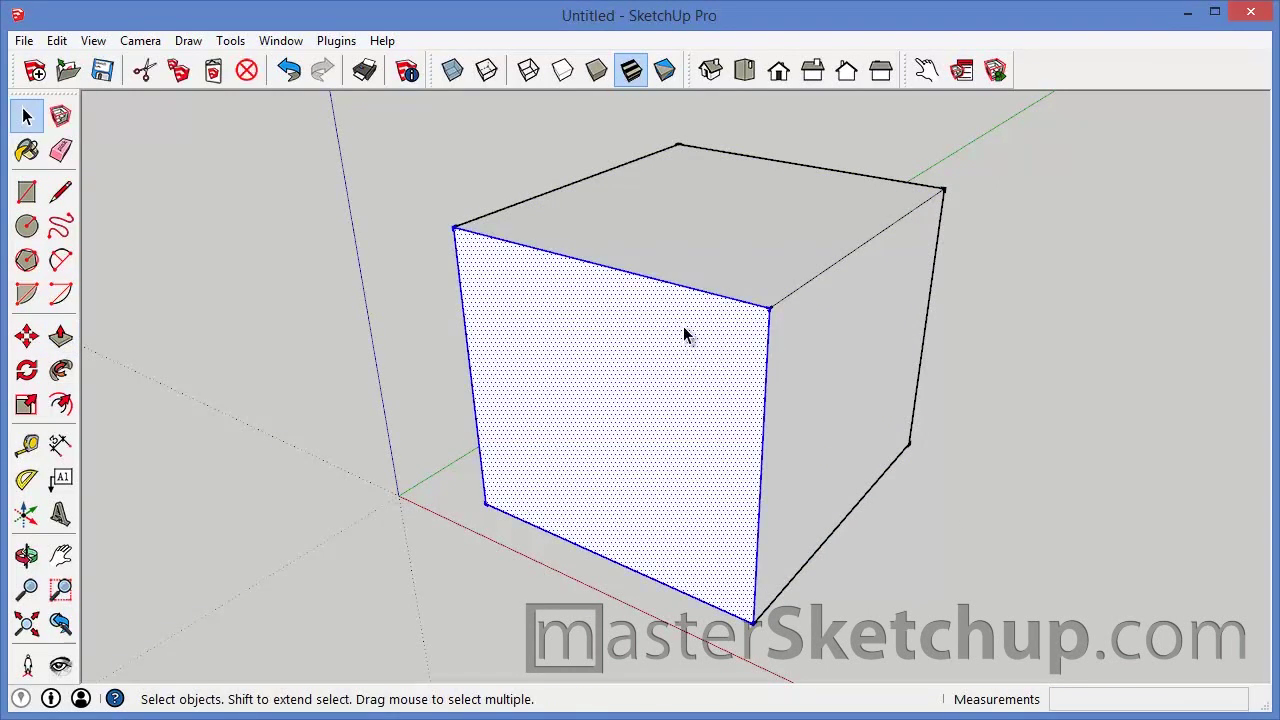
pyautogui.click(785, 240)
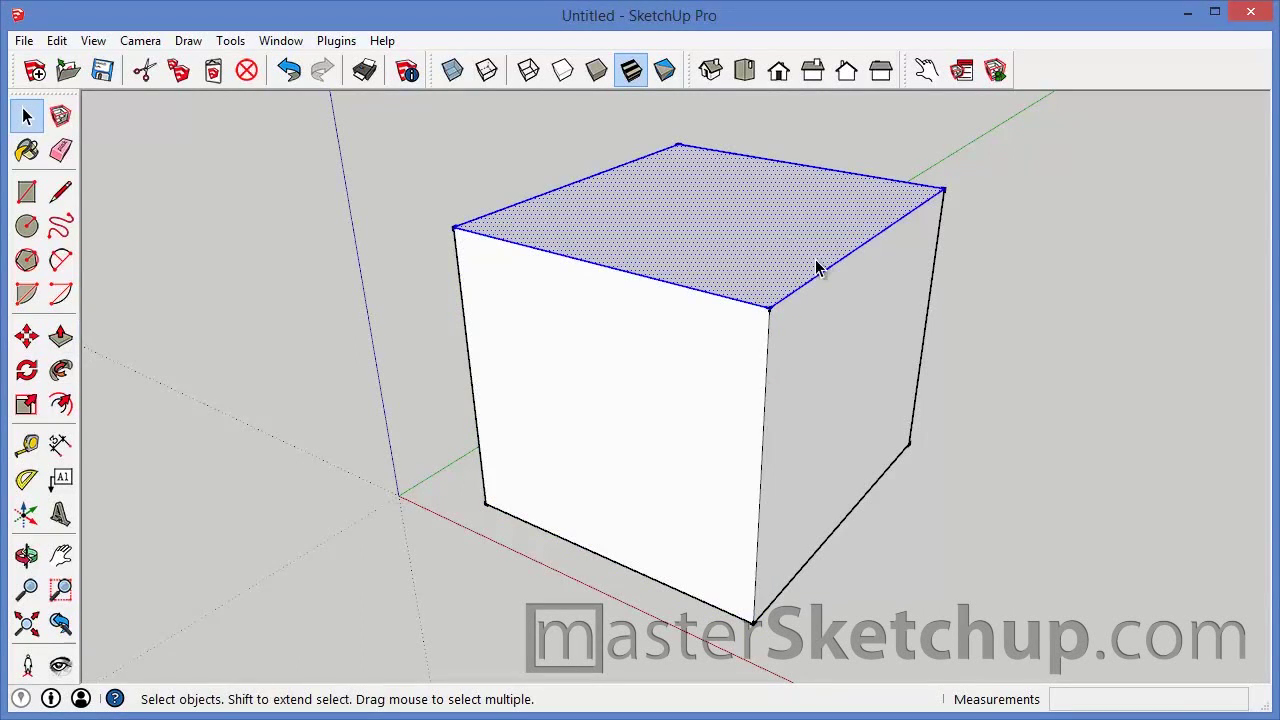
pyautogui.click(825, 377)
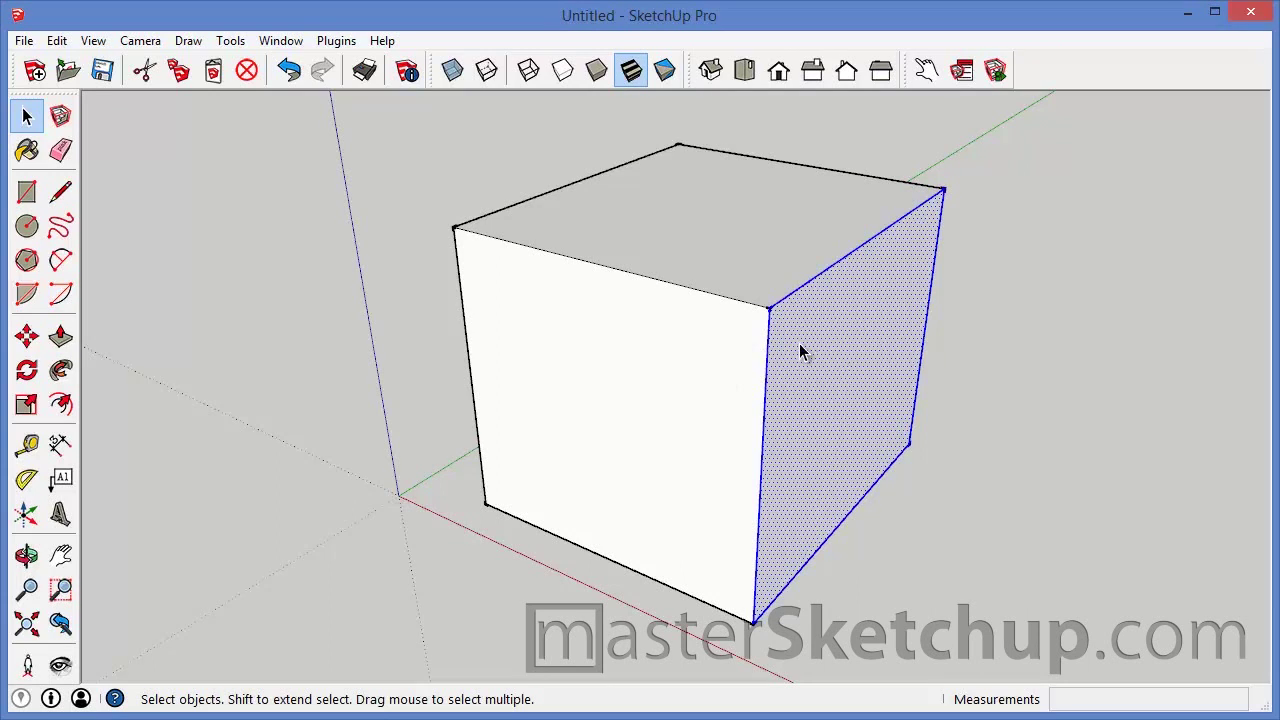
pyautogui.click(452, 320)
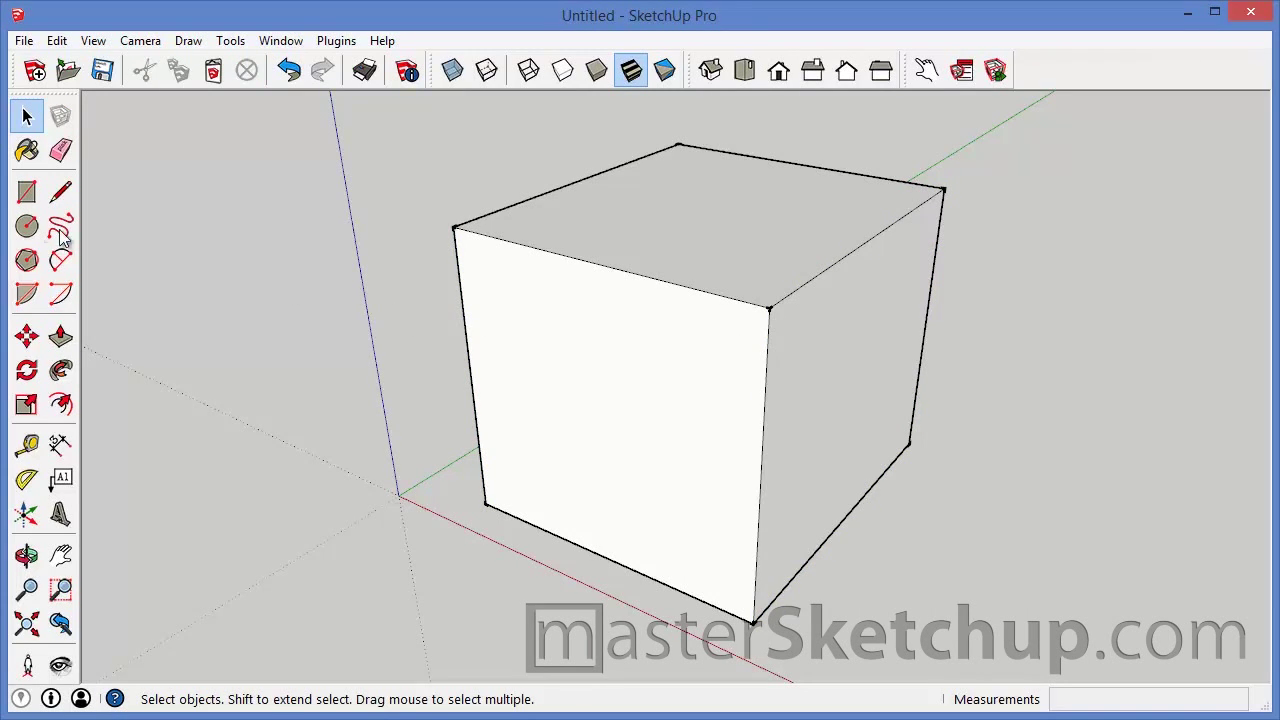
pyautogui.click(27, 370)
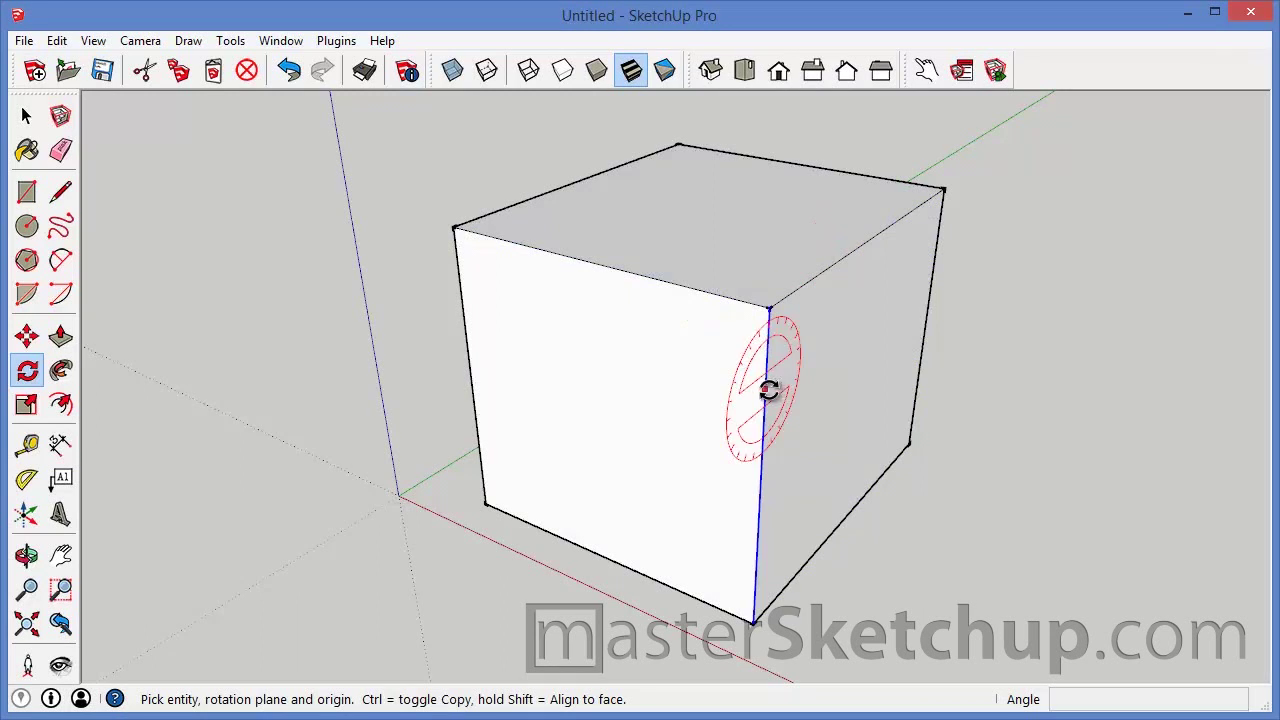
# Select the cube's front face with its four edges and activate the Rotate tool.
pyautogui.press('space')
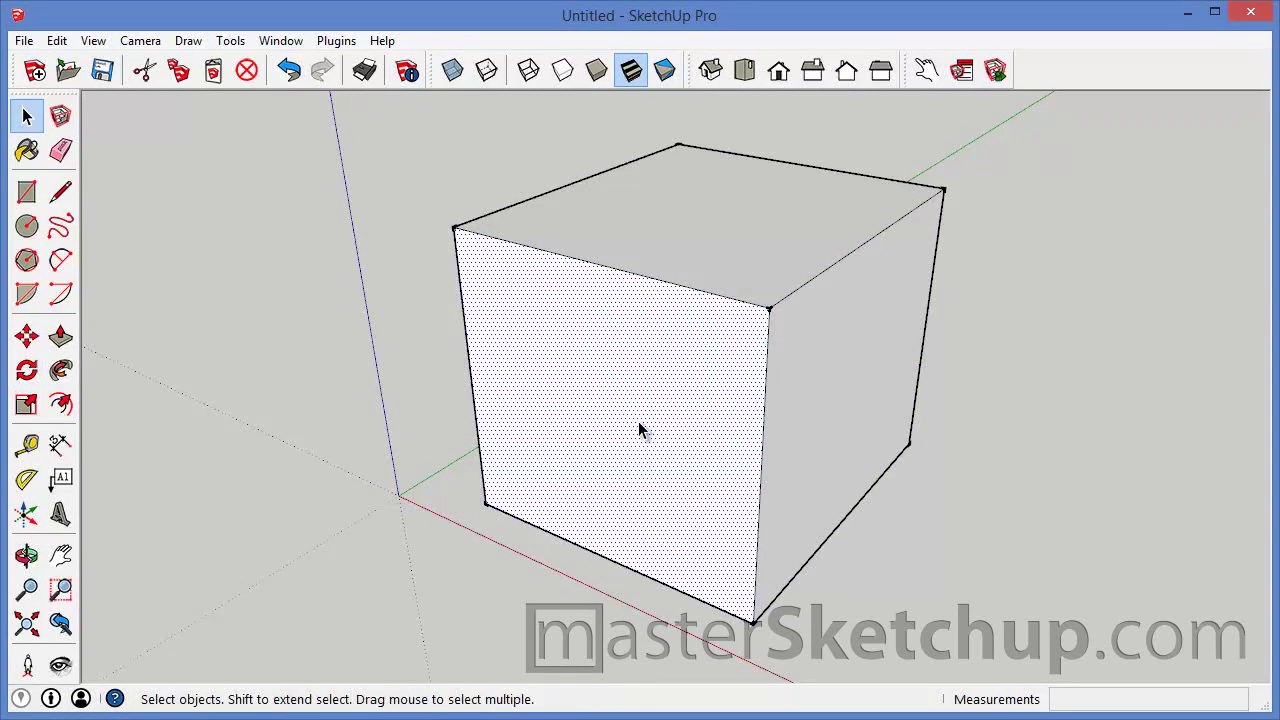
pyautogui.doubleClick(640, 427)
pyautogui.scroll(-5, 600, 410)
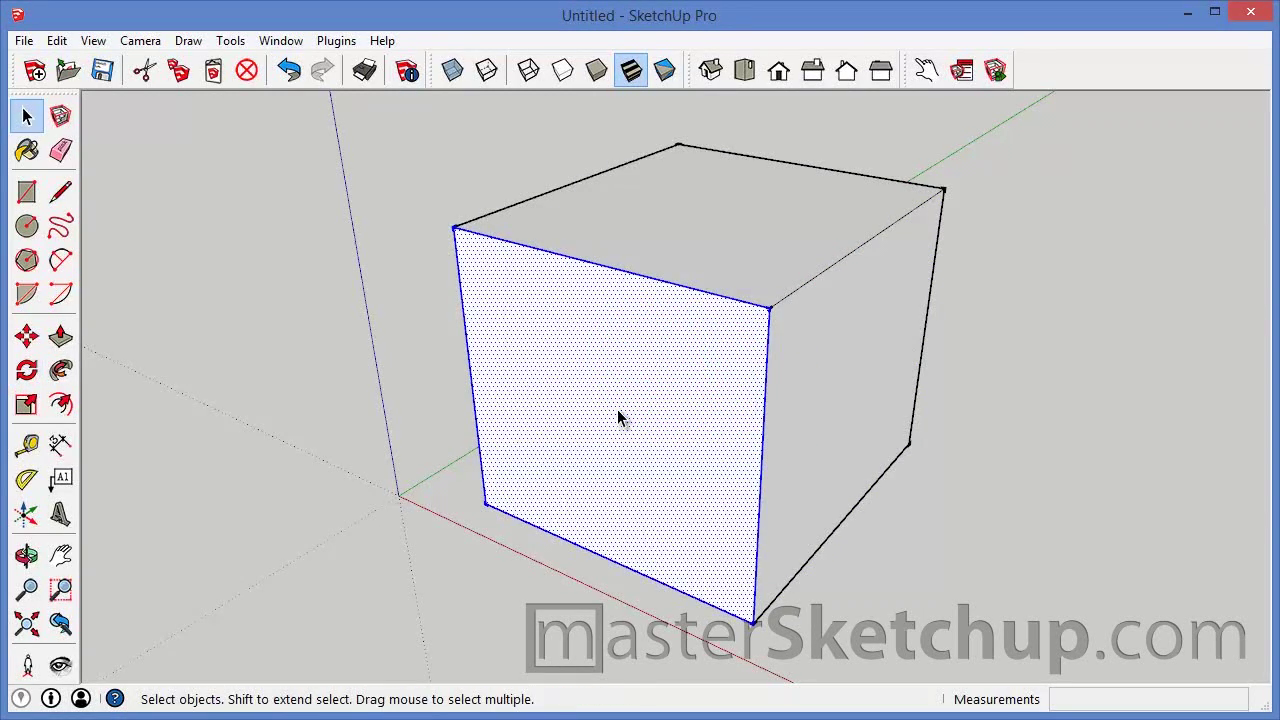
pyautogui.press('q')
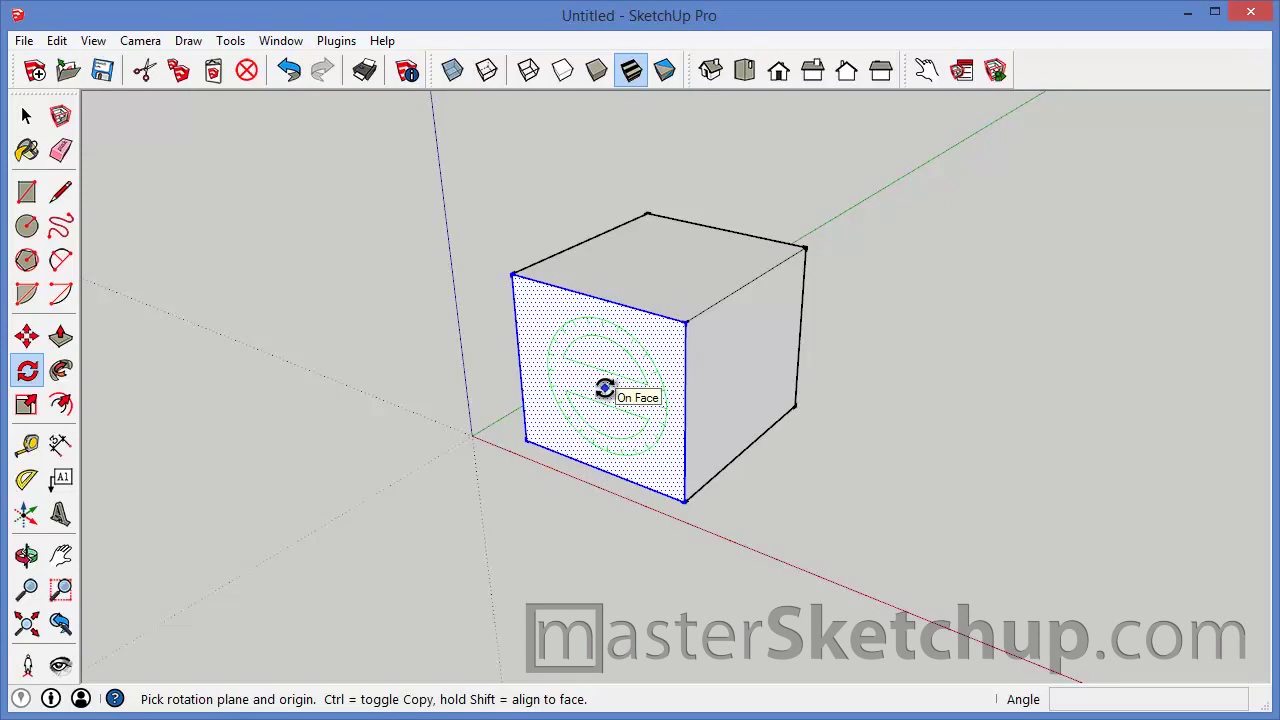
pyautogui.click(604, 384)
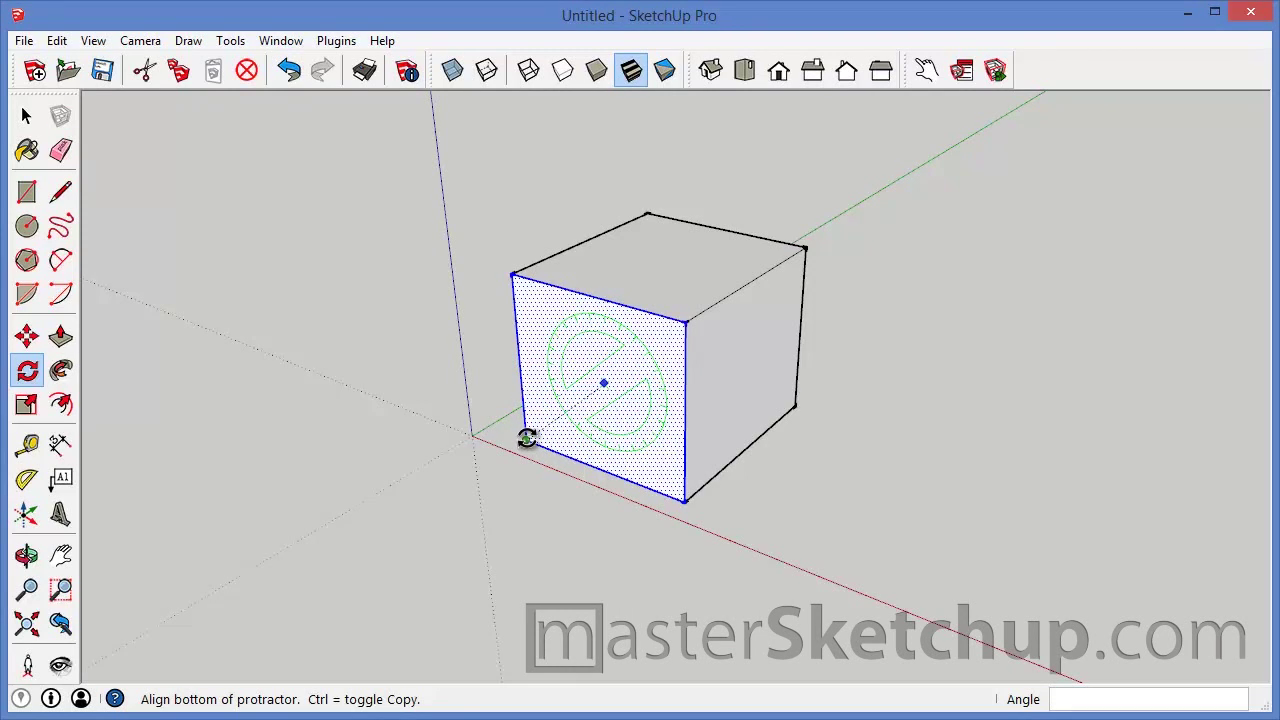
pyautogui.click(527, 438)
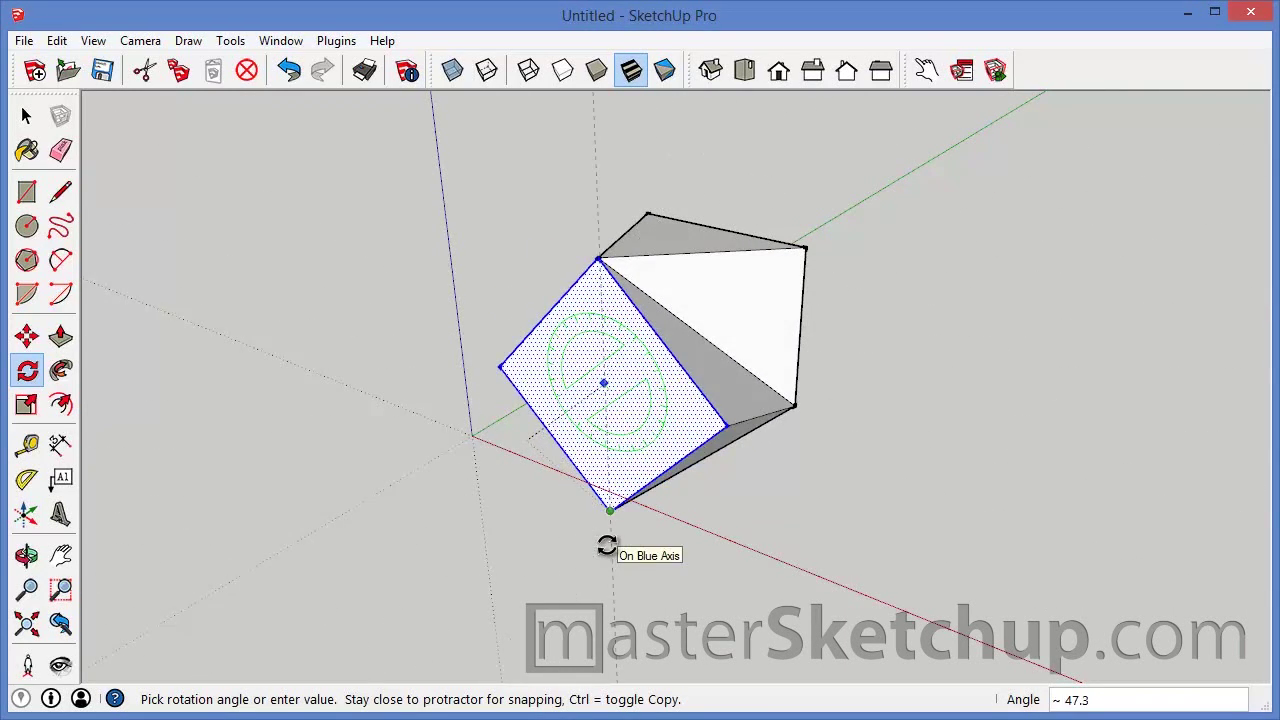
pyautogui.press('Escape')
pyautogui.moveTo(531, 366); pyautogui.dragTo(630, 393, button='middle')
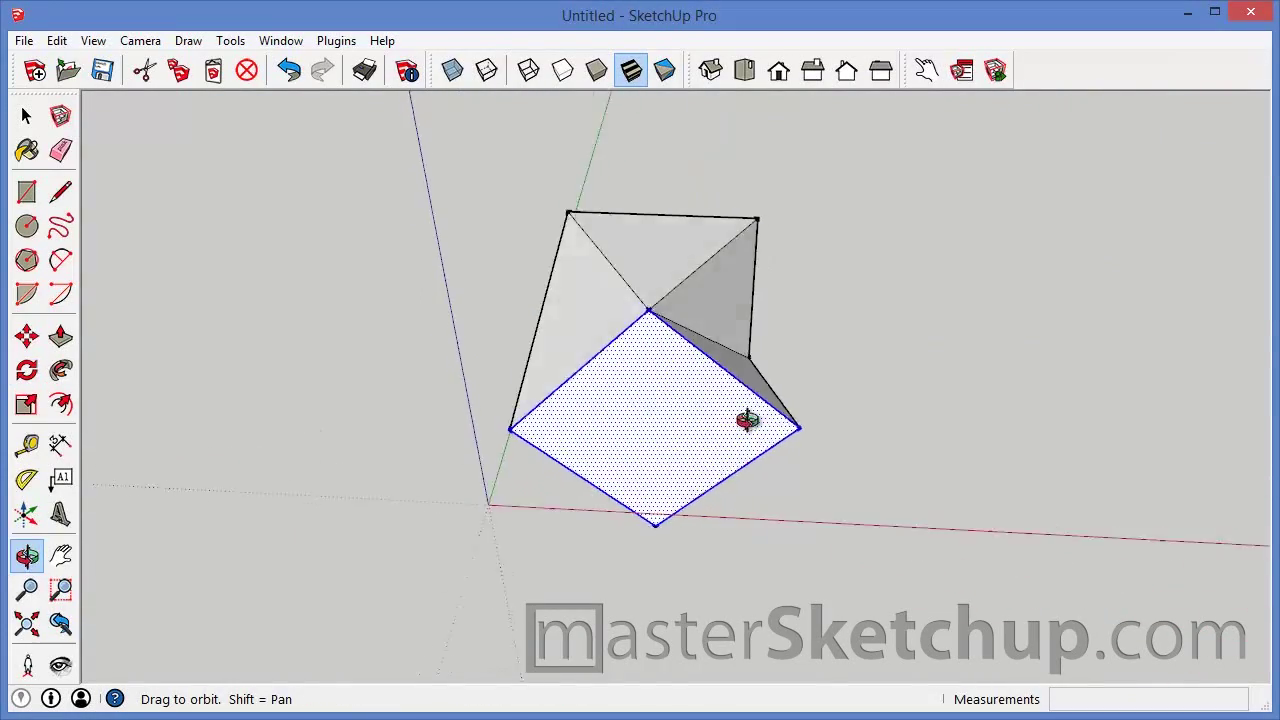
pyautogui.press('q')
pyautogui.hotkey('ctrl', 'z')
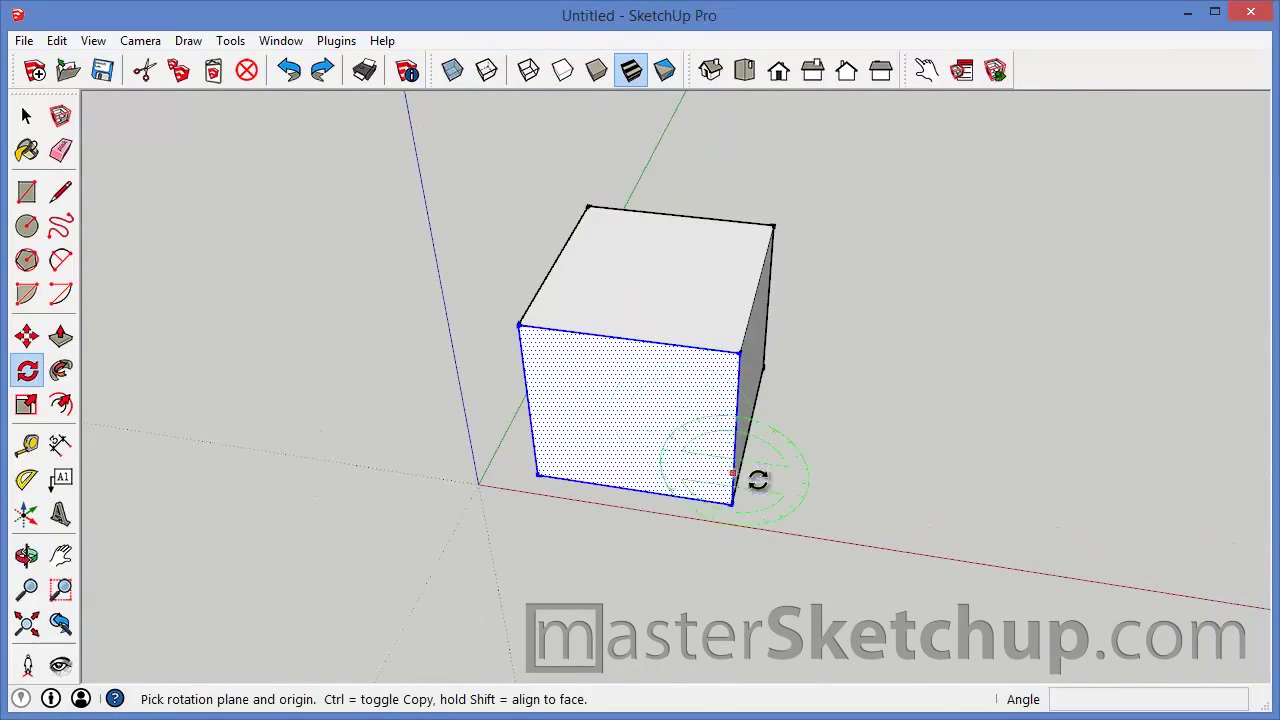
pyautogui.moveTo(734, 491); pyautogui.dragTo(571, 403, button='middle')
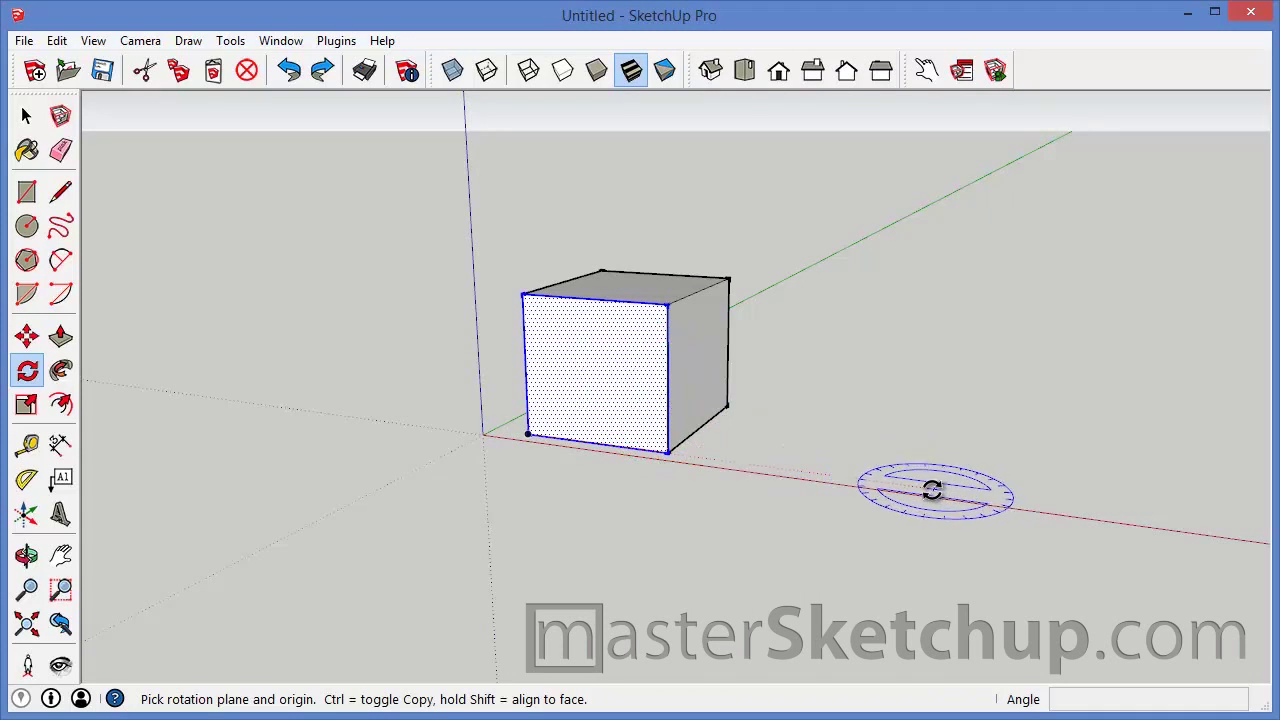
pyautogui.click(932, 490)
pyautogui.click(817, 479)
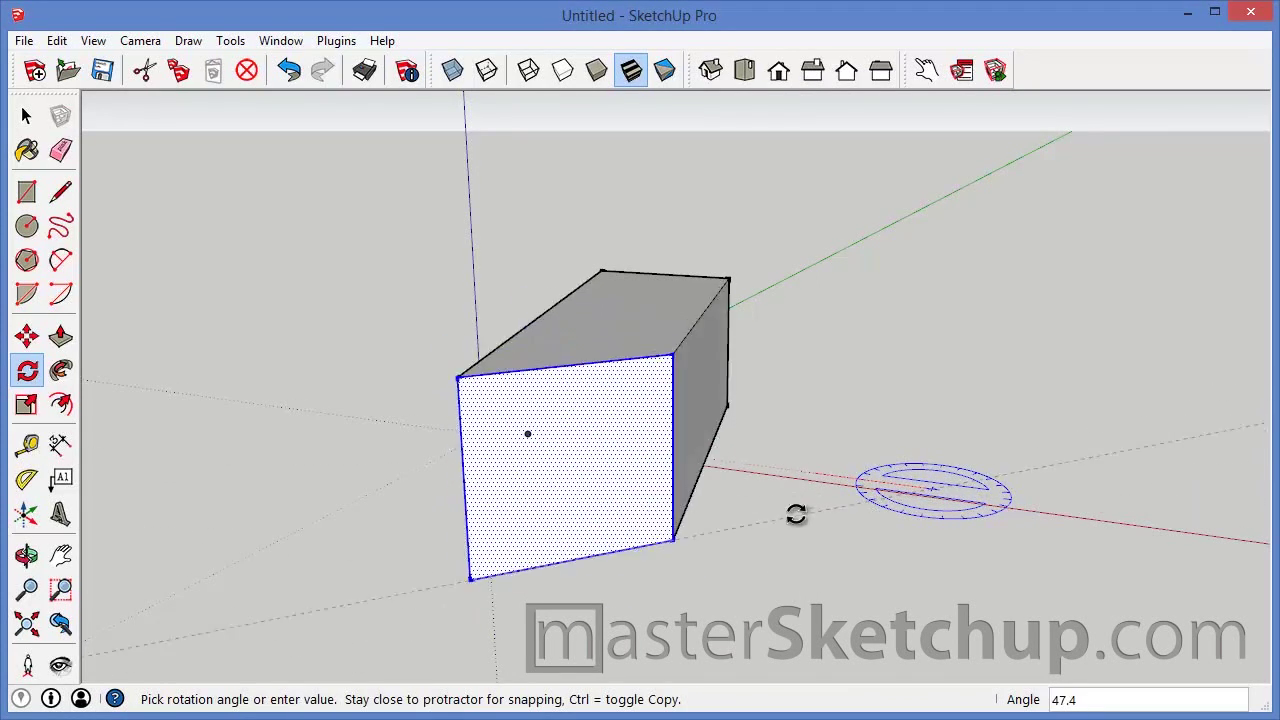
pyautogui.press('Escape')
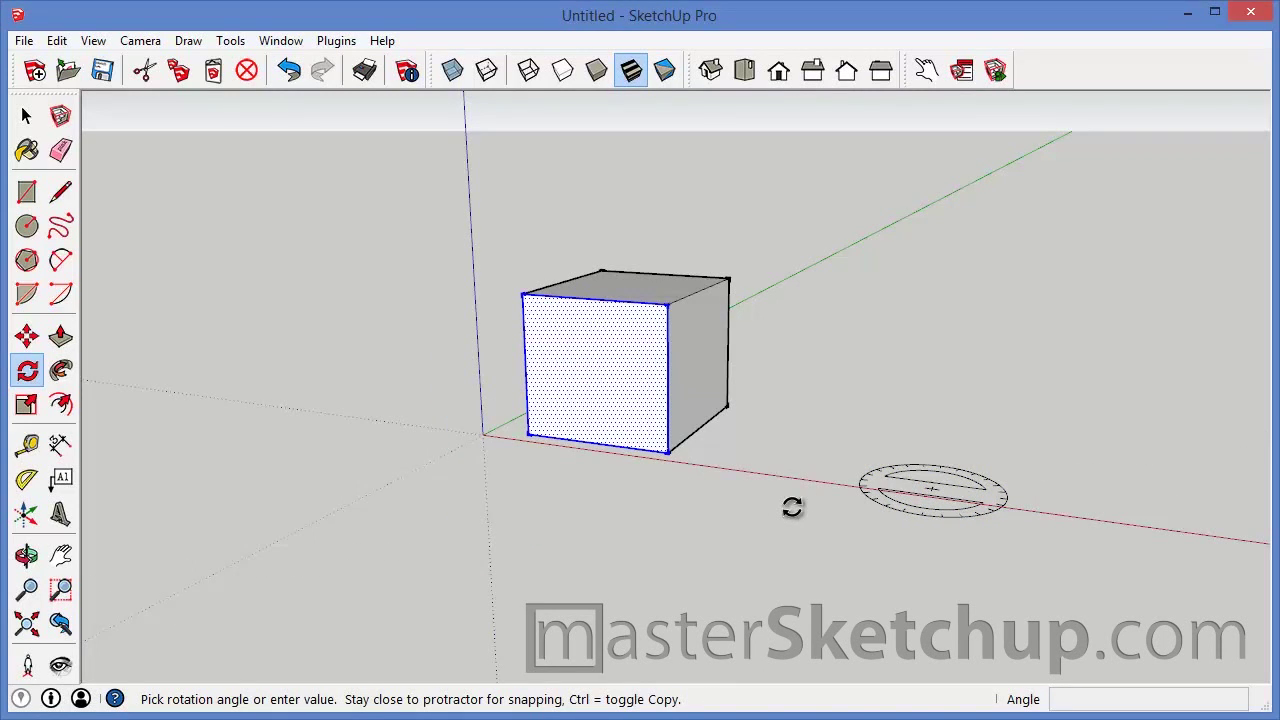
pyautogui.press('Escape')
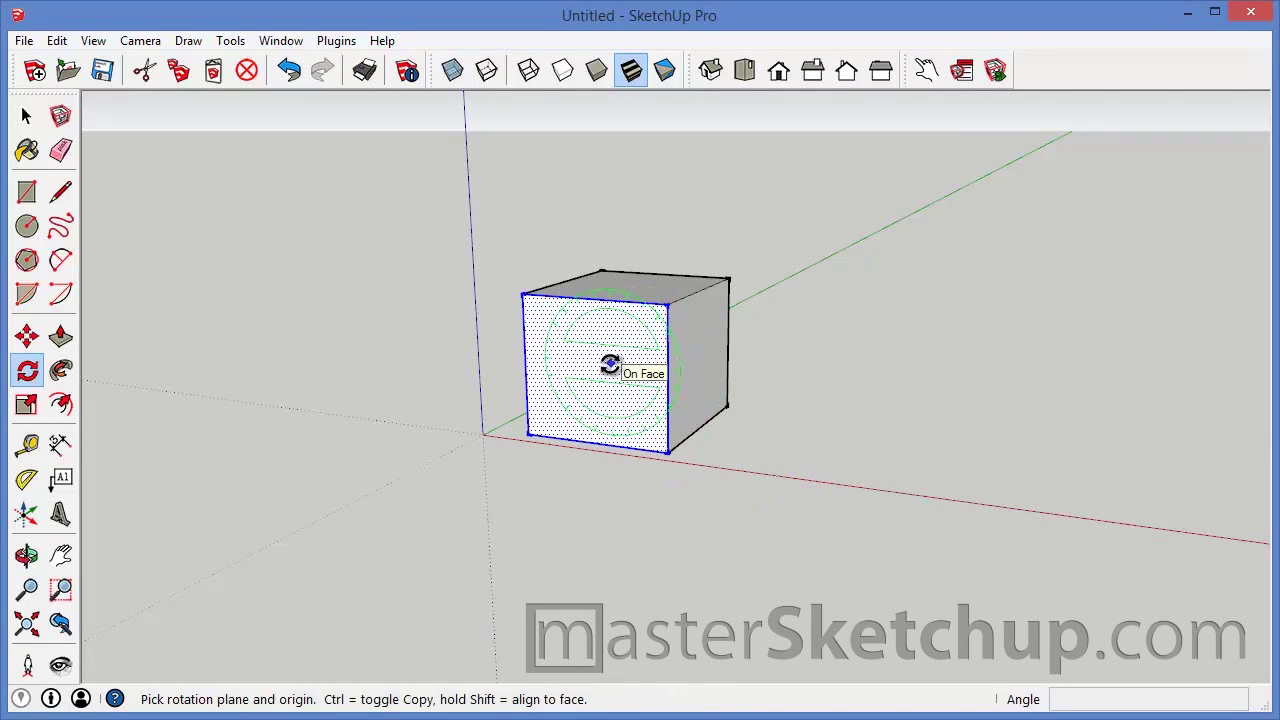
pyautogui.moveTo(531, 451); pyautogui.dragTo(607, 380, button='middle')
pyautogui.scroll(2, 604, 380)
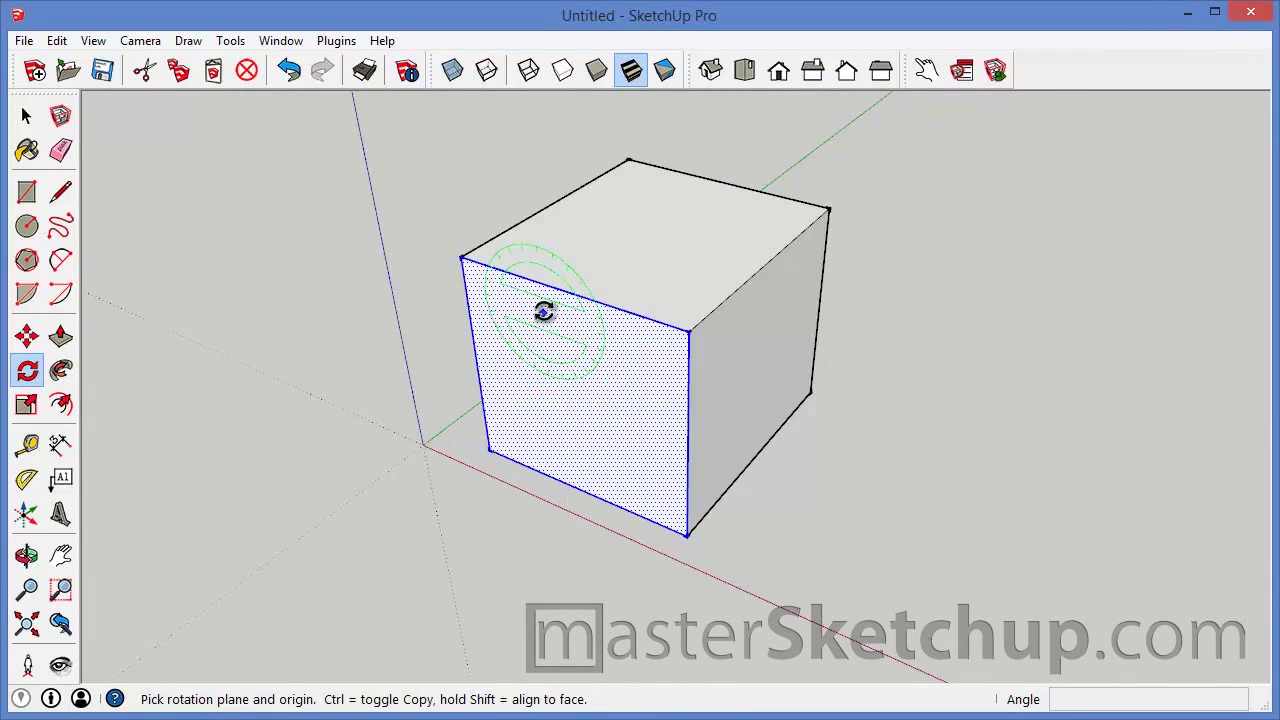
pyautogui.scroll(-2, 548, 295)
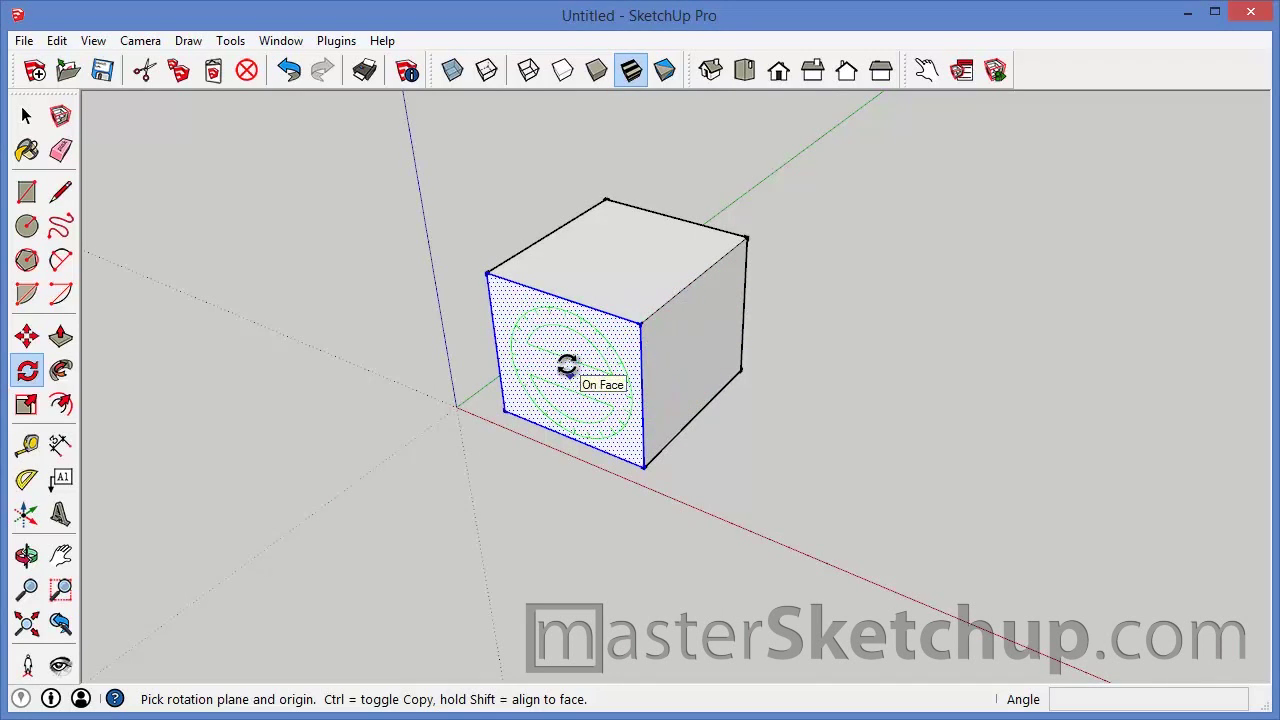
pyautogui.moveTo(570, 370)
pyautogui.mouseDown(button='middle')
pyautogui.moveTo(589, 354)
pyautogui.moveTo(623, 197)
pyautogui.moveTo(586, 366)
pyautogui.mouseUp(button='middle')
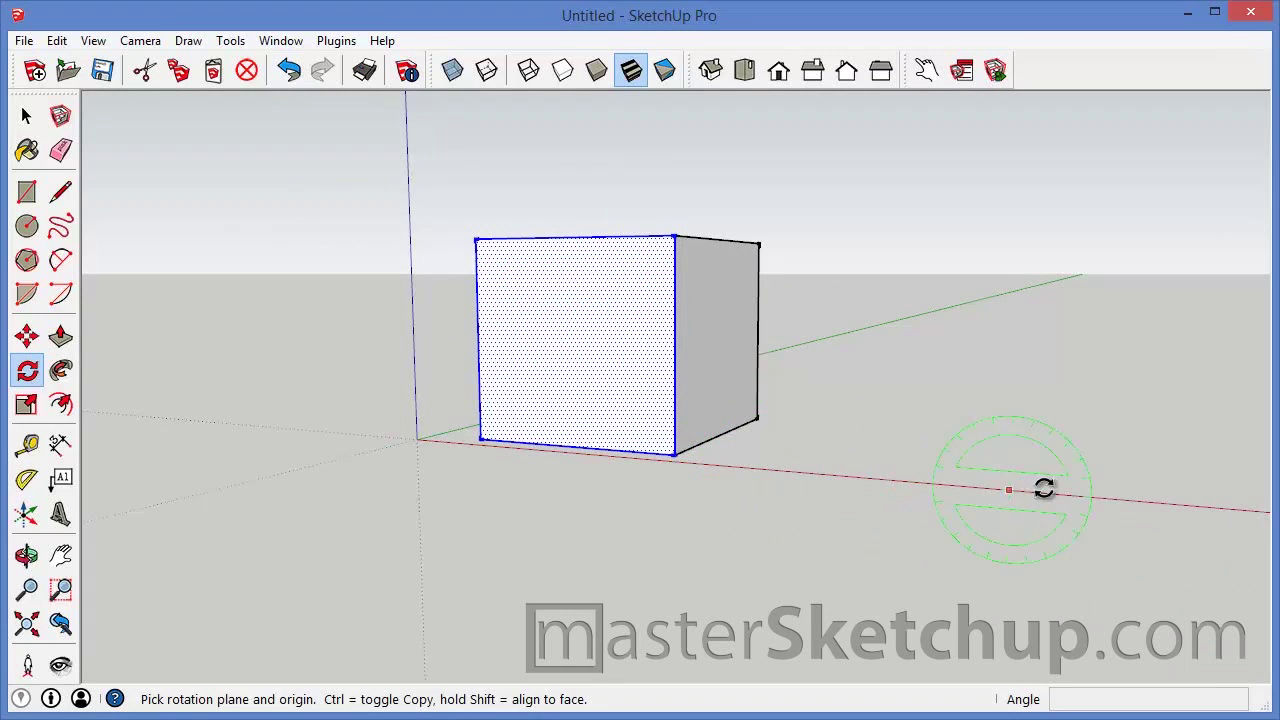
pyautogui.moveTo(964, 390); pyautogui.dragTo(767, 393, button='middle')
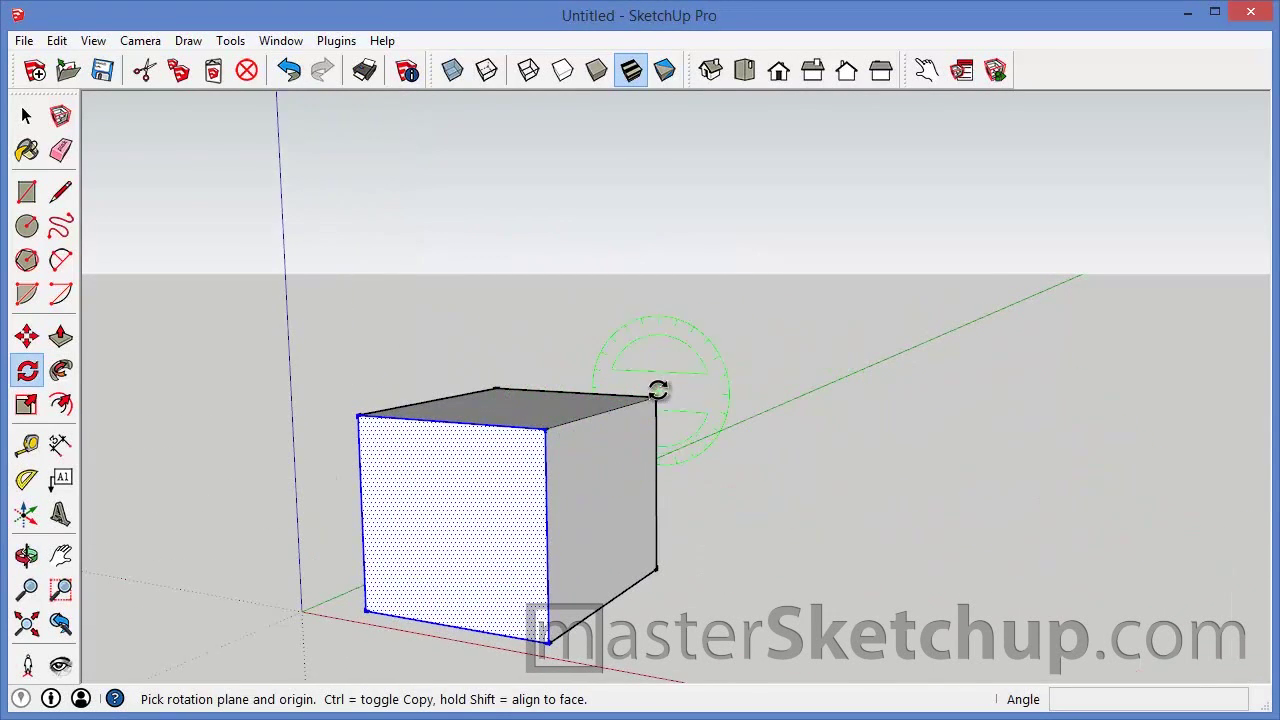
pyautogui.moveTo(618, 424); pyautogui.dragTo(765, 440, button='middle')
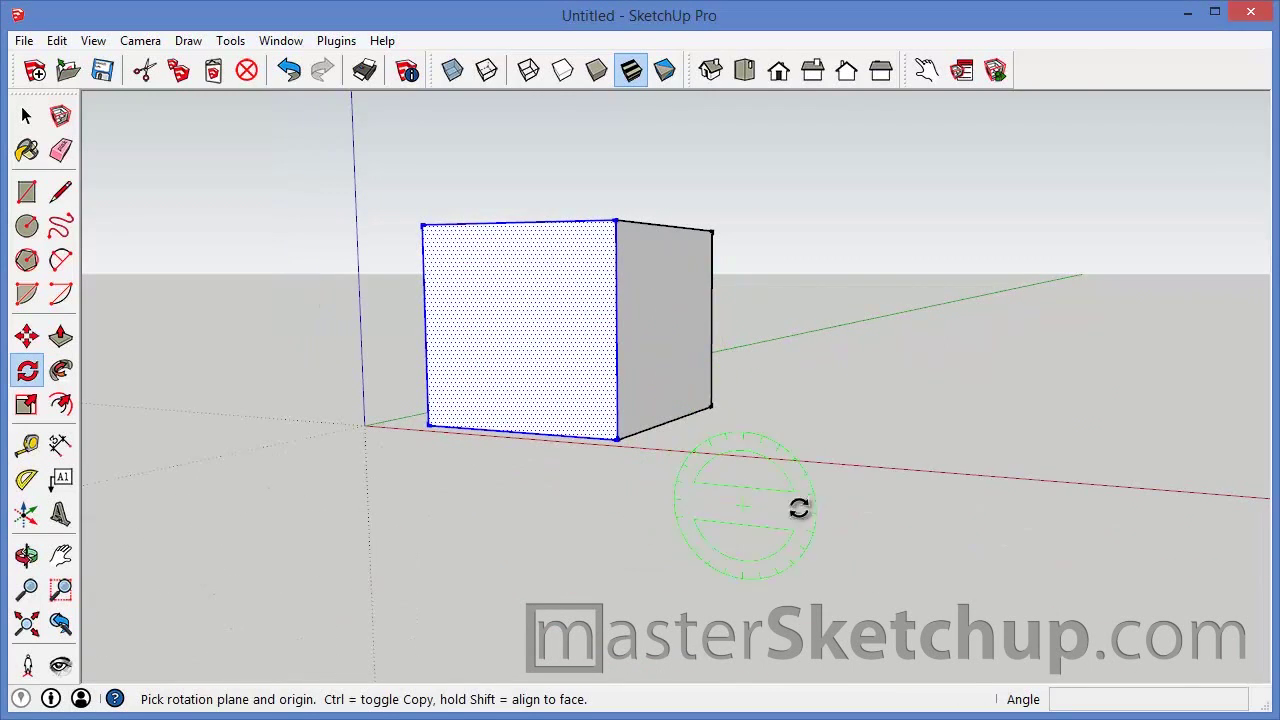
pyautogui.click(955, 462)
pyautogui.click(858, 464)
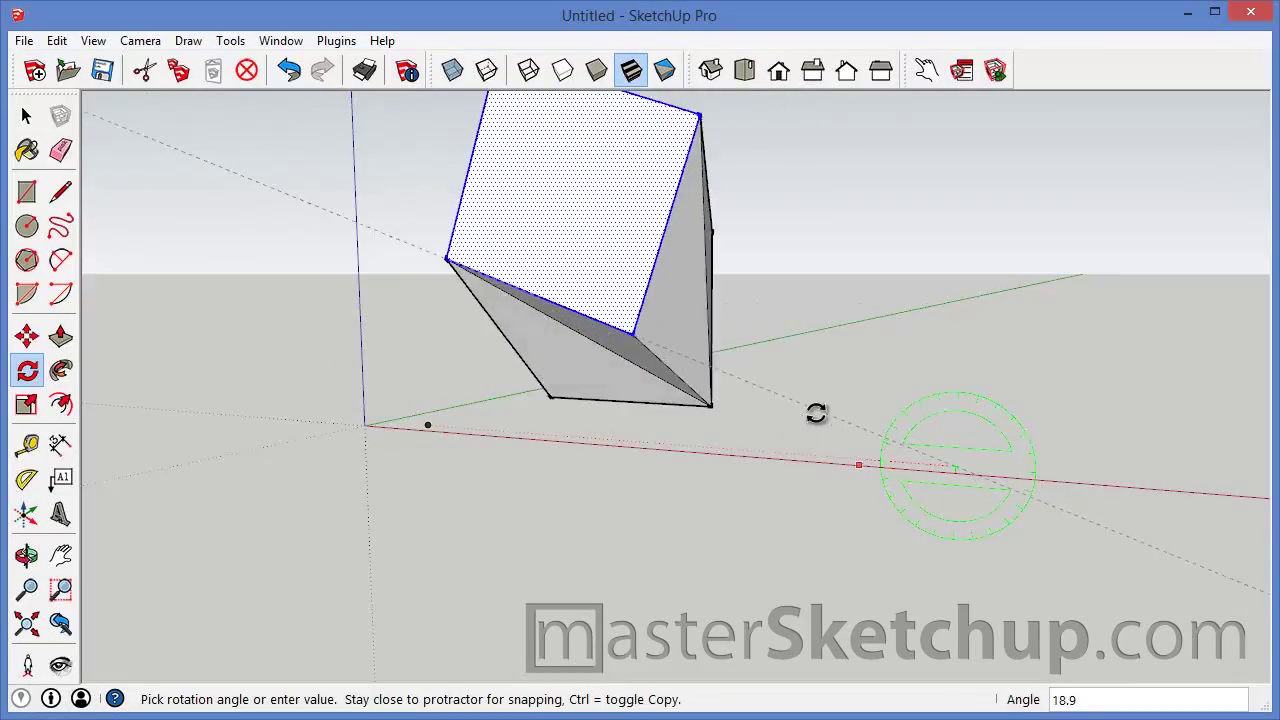
pyautogui.moveTo(814, 414); pyautogui.dragTo(550, 405, button='middle')
pyautogui.scroll(5, 517, 438)
pyautogui.scroll(-5, 609, 420)
pyautogui.press('Escape')
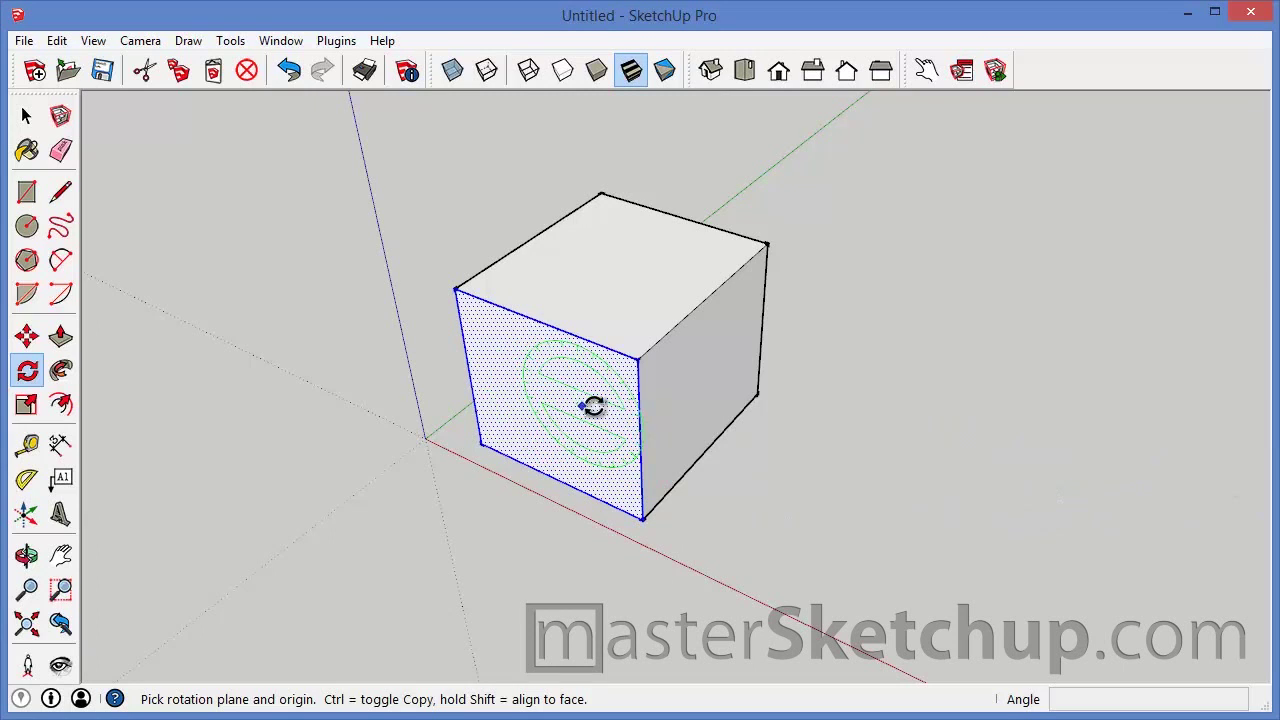
pyautogui.moveTo(594, 414); pyautogui.dragTo(720, 274, button='middle')
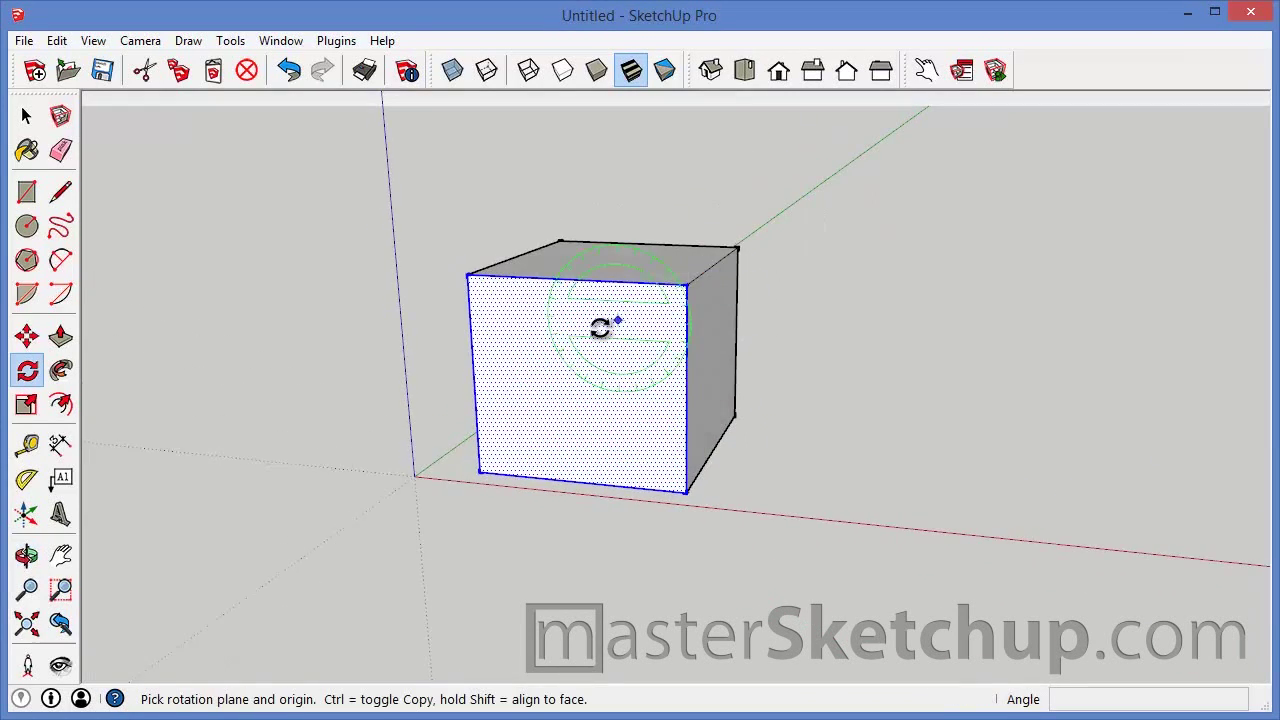
pyautogui.scroll(-2, 600, 345)
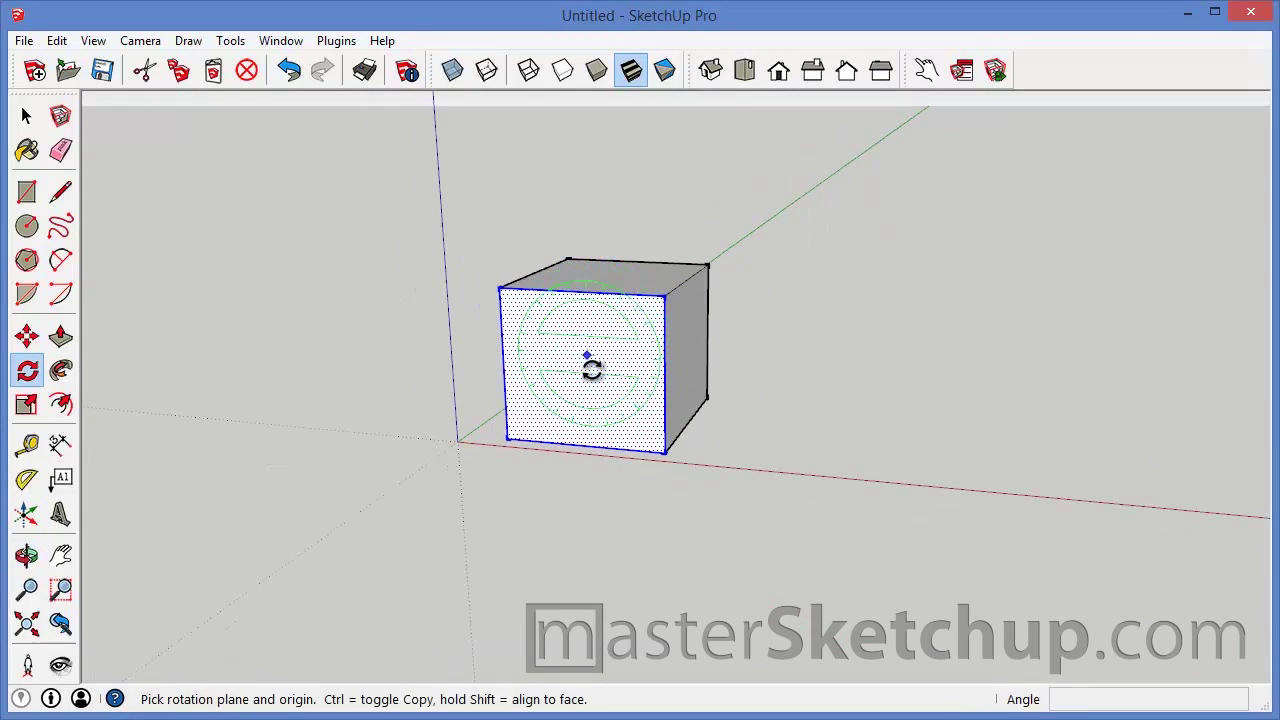
pyautogui.click(664, 297)
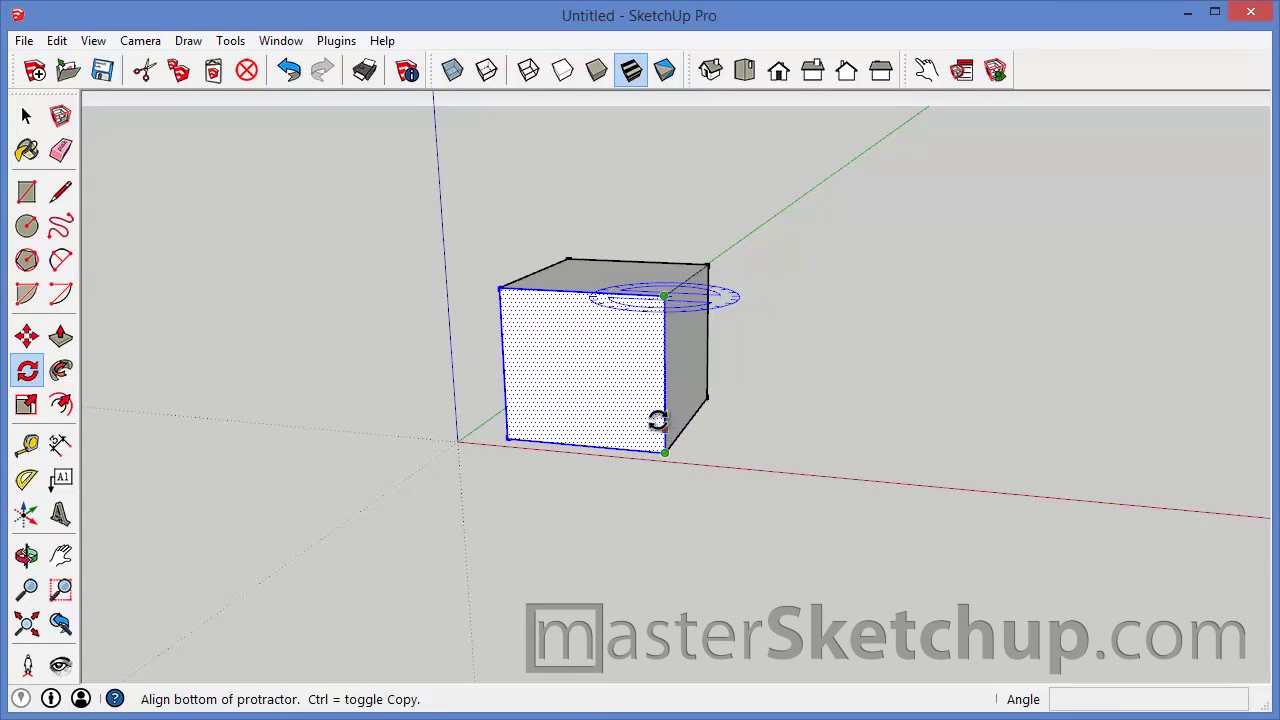
pyautogui.moveTo(591, 306); pyautogui.dragTo(643, 424, button='middle')
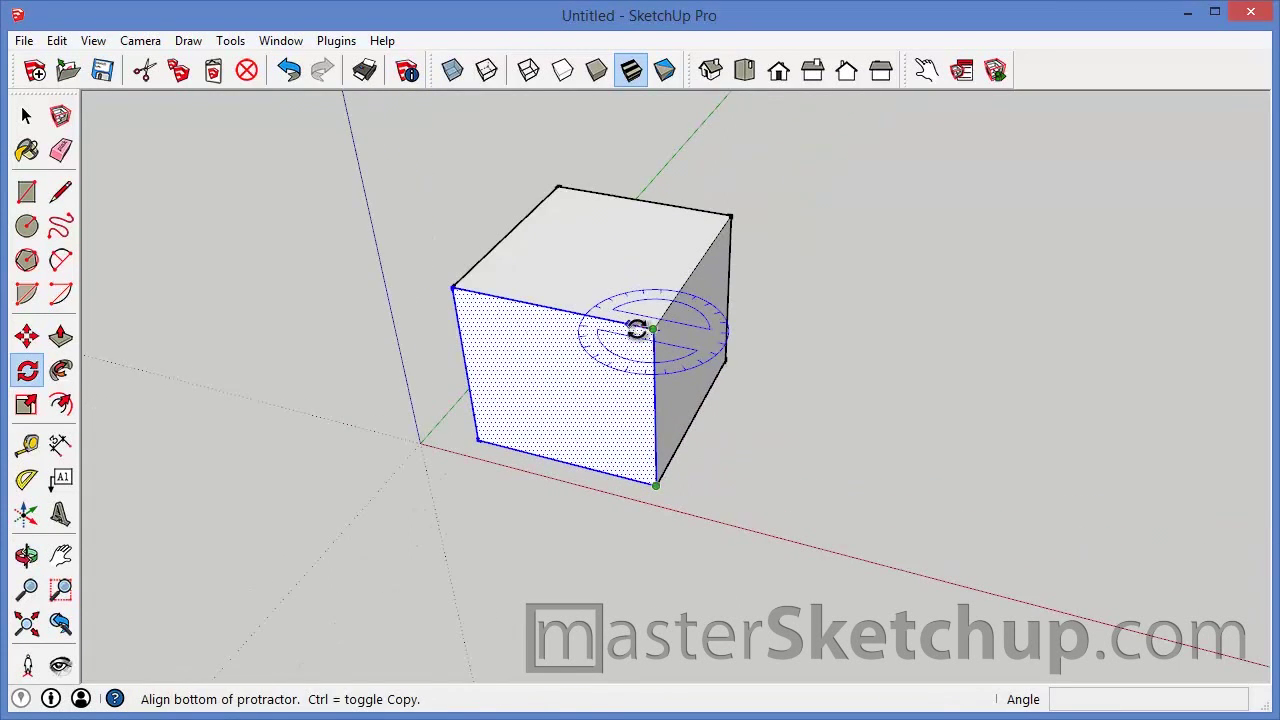
pyautogui.click(459, 289)
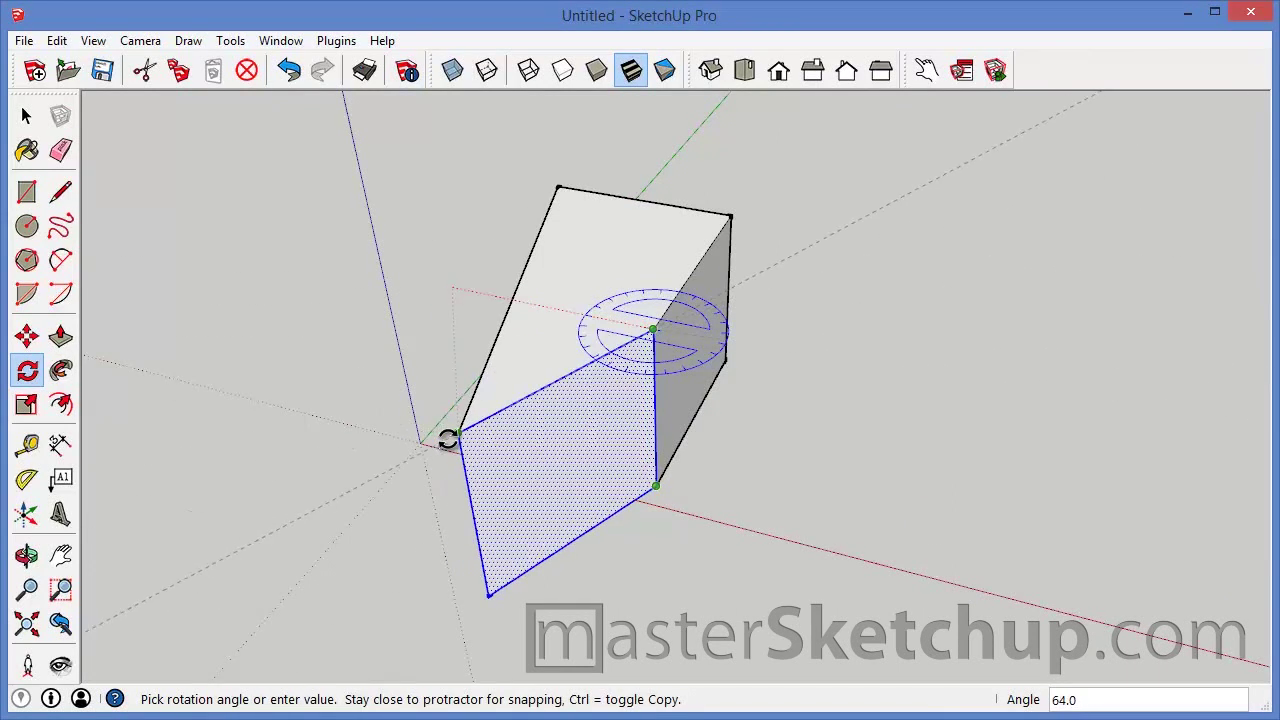
pyautogui.click(434, 449)
pyautogui.moveTo(434, 449); pyautogui.dragTo(504, 458, button='middle')
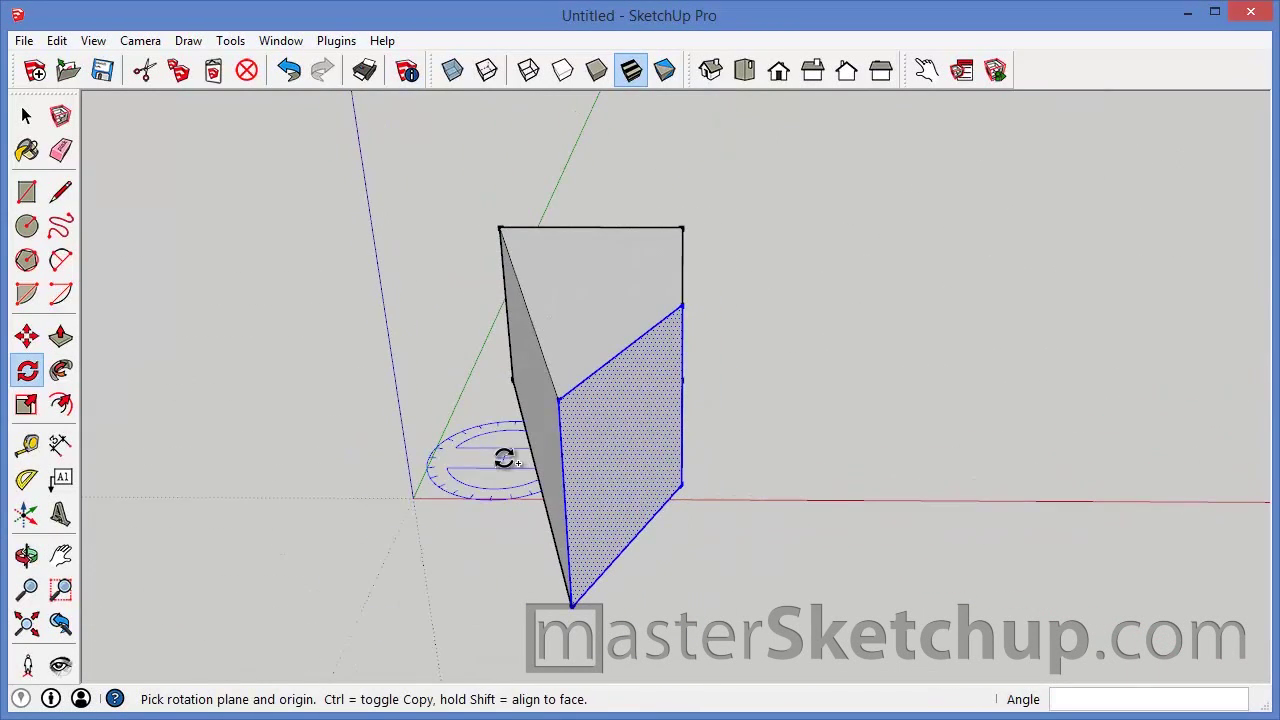
pyautogui.hotkey('ctrl', 'z')
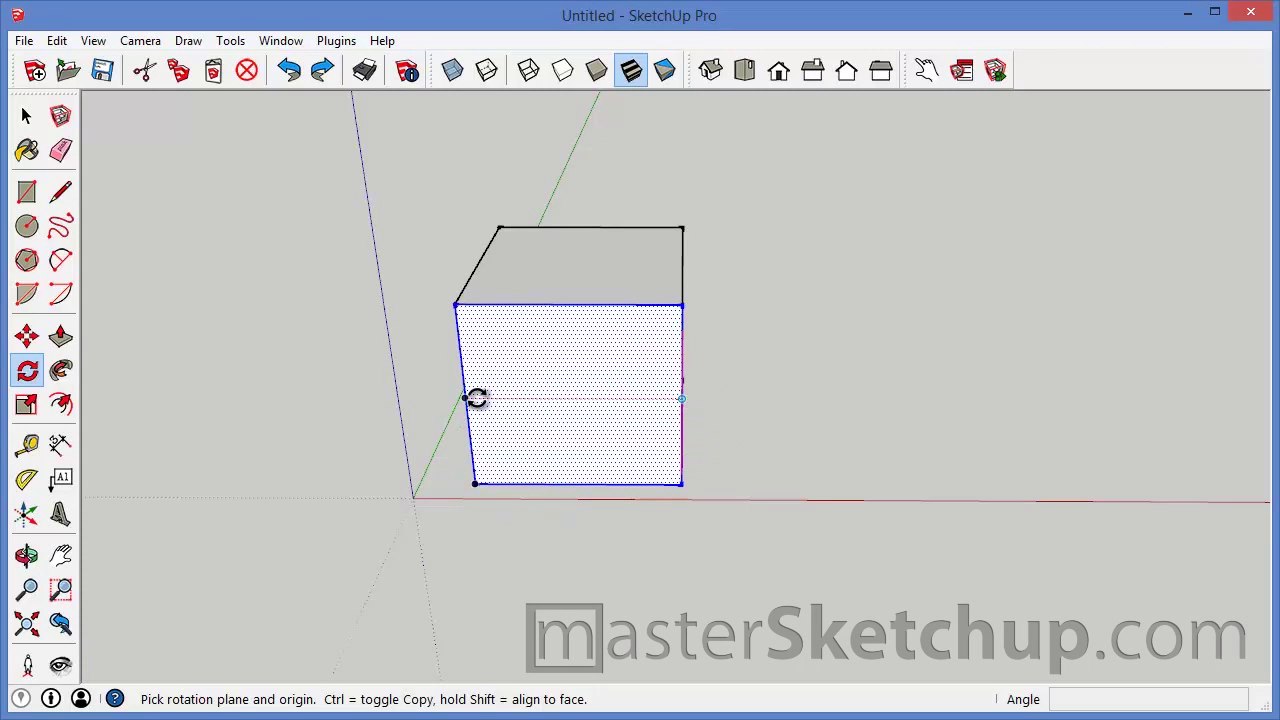
# Swing the last cube face upright about the top face's corner to close the box.
pyautogui.moveTo(477, 398); pyautogui.dragTo(777, 366, button='middle')
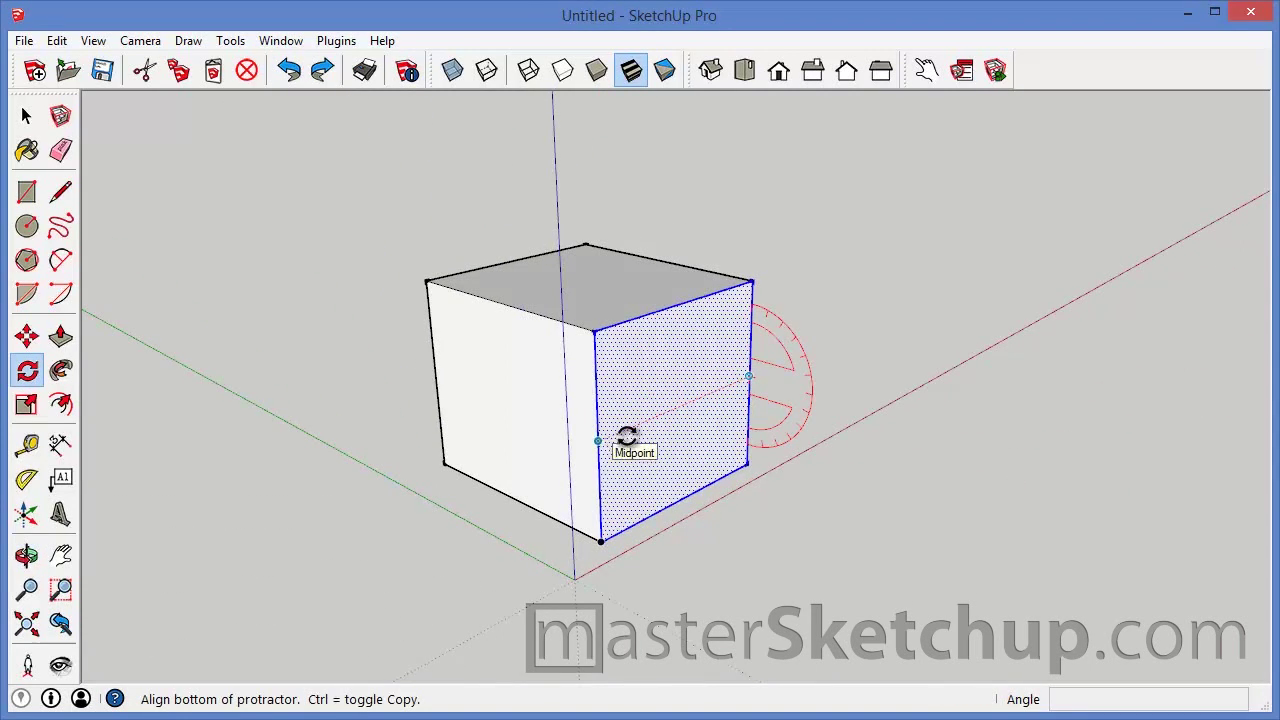
pyautogui.click(751, 283)
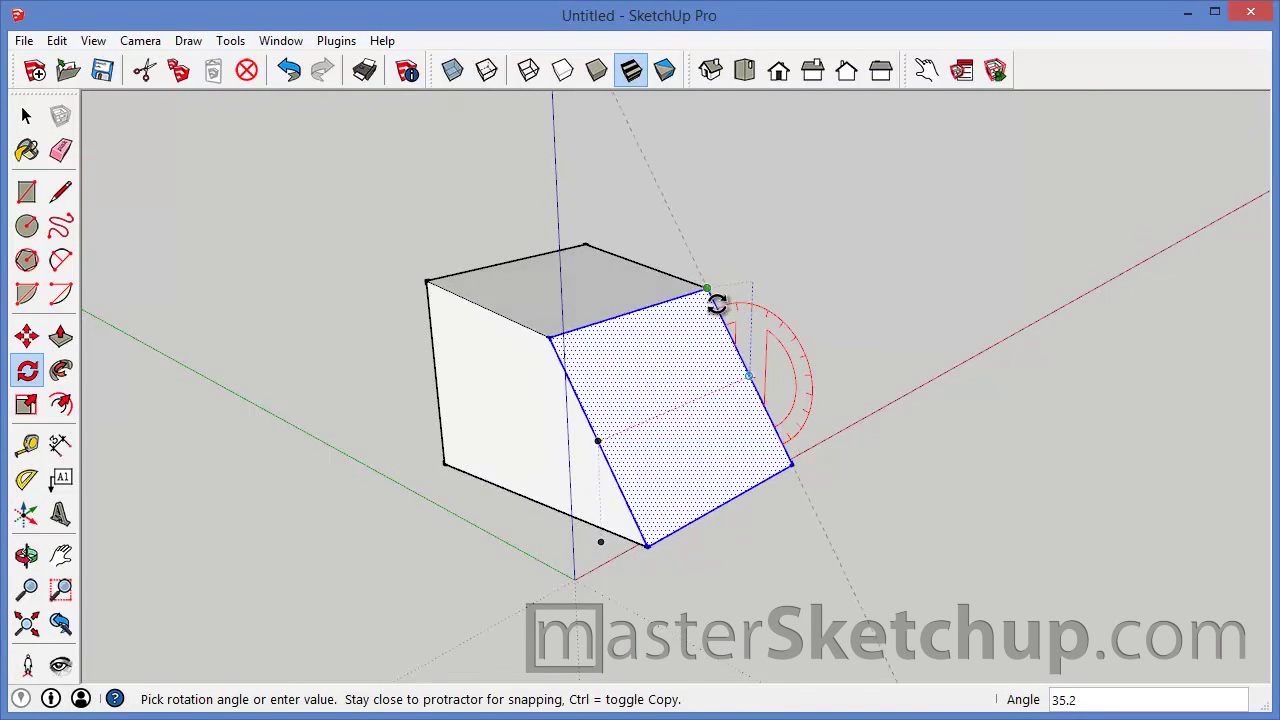
pyautogui.press('Escape')
pyautogui.moveTo(743, 326); pyautogui.dragTo(528, 240, button='middle')
pyautogui.click(523, 239)
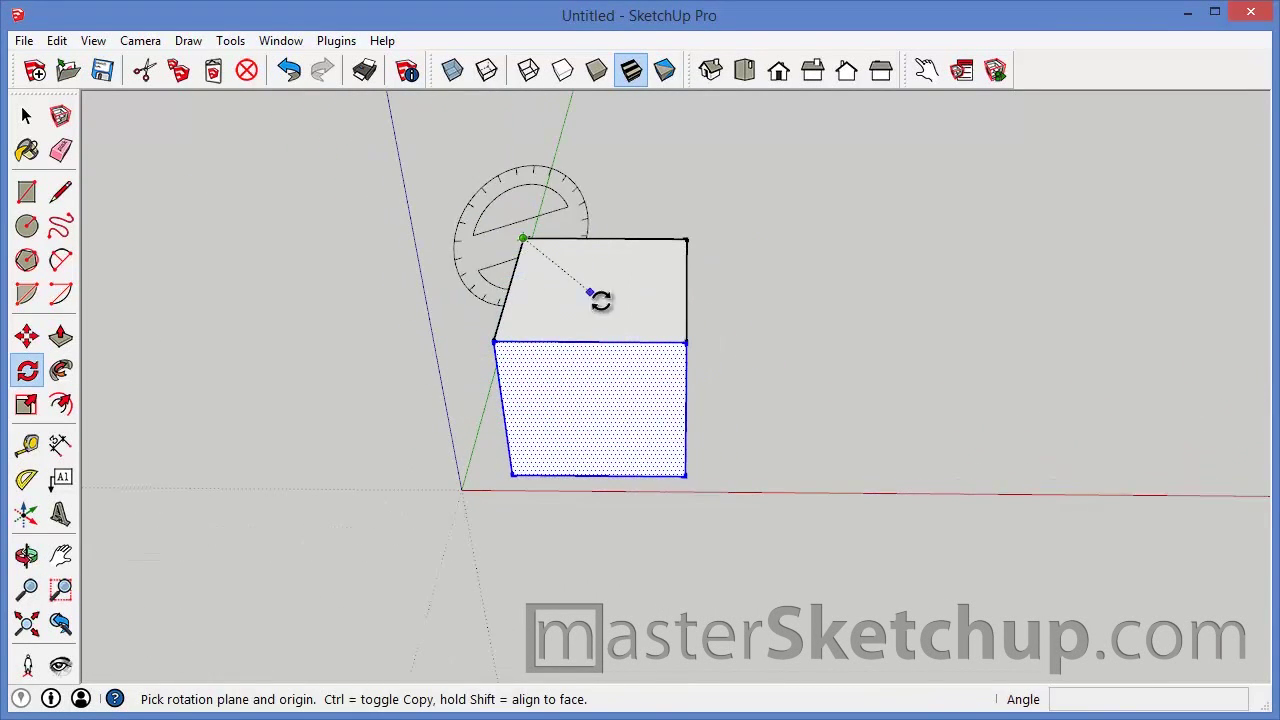
pyautogui.click(686, 343)
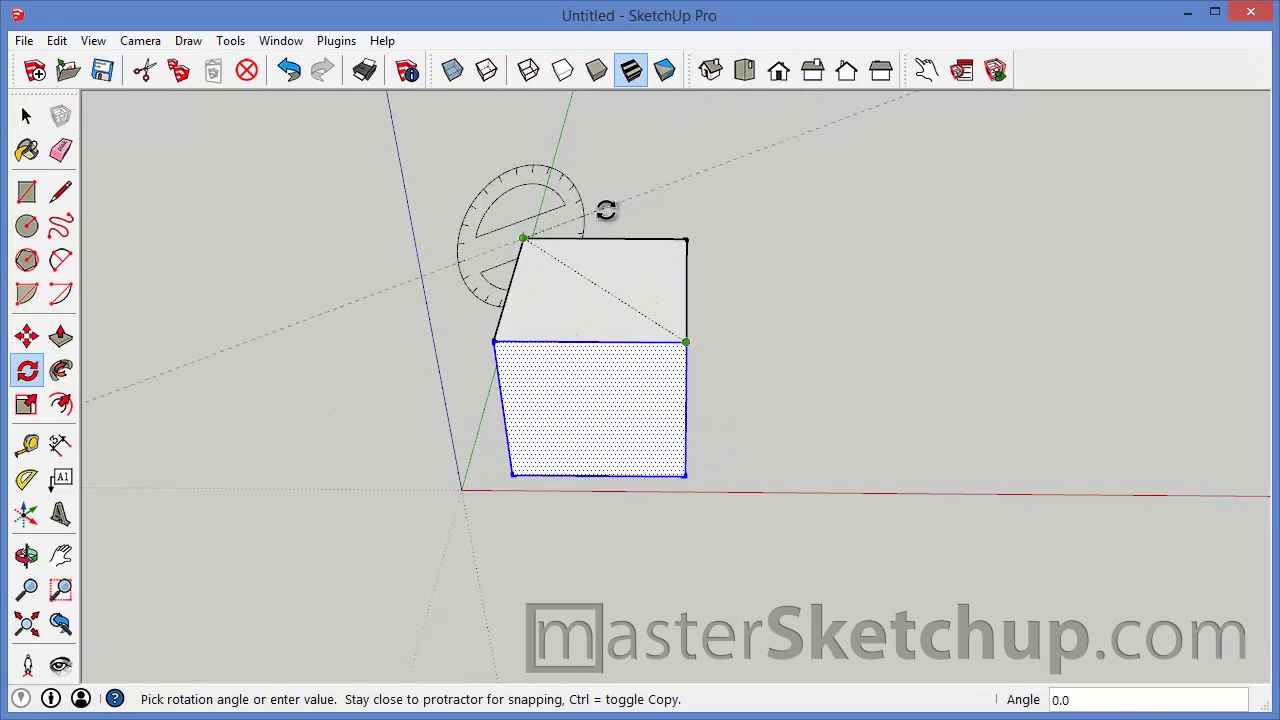
pyautogui.click(603, 196)
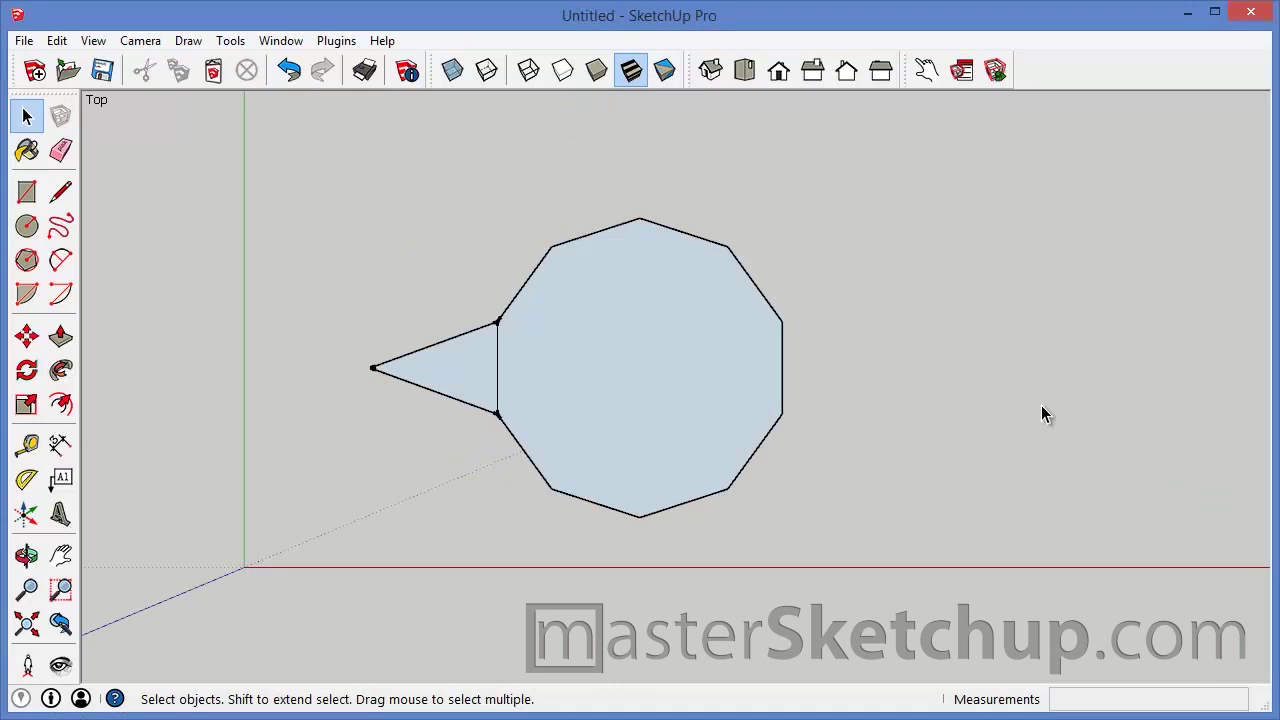
# Select the triangle and Ctrl-rotate a copy 36° around the decagon centre onto the next edge.
pyautogui.click(482, 376)
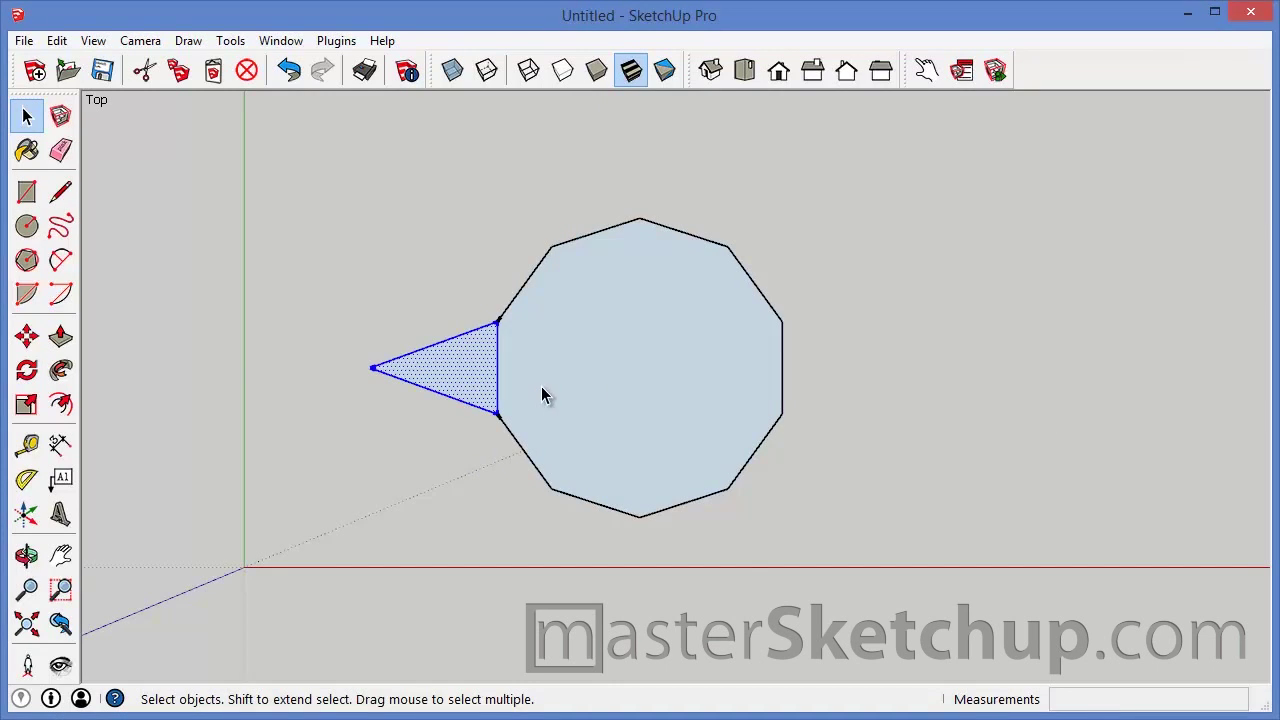
pyautogui.scroll(2, 460, 364)
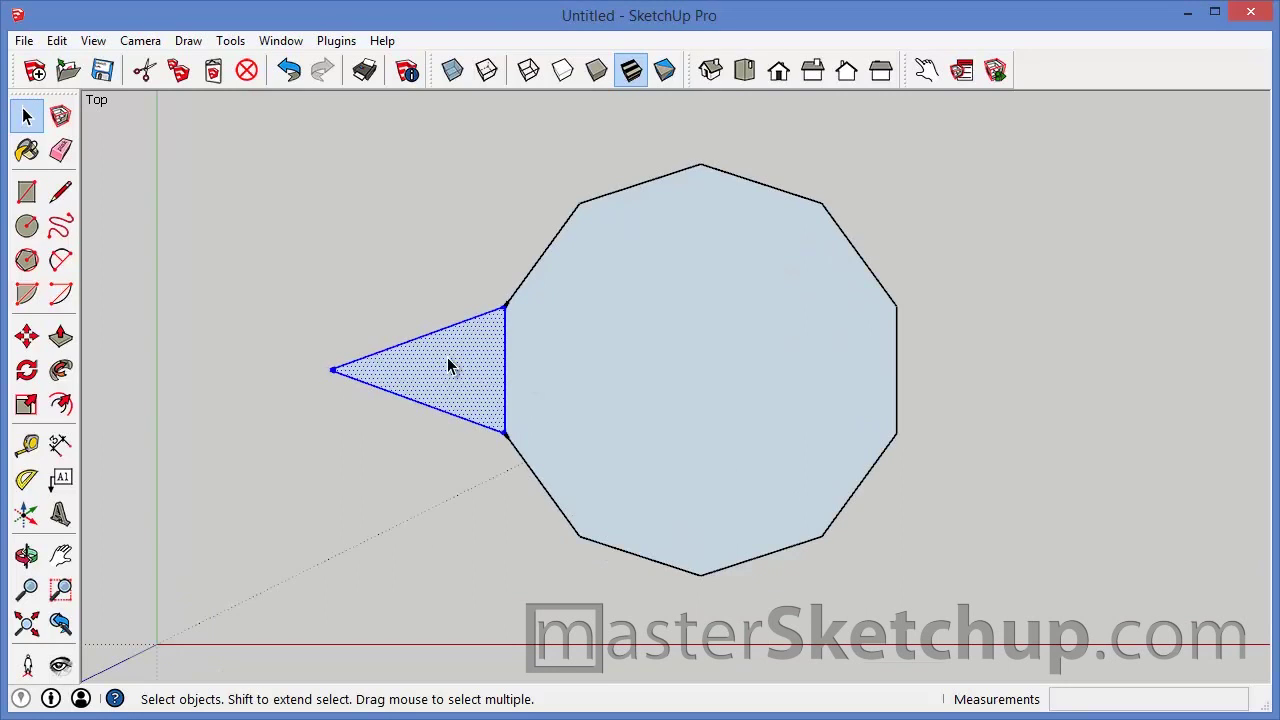
pyautogui.press('q')
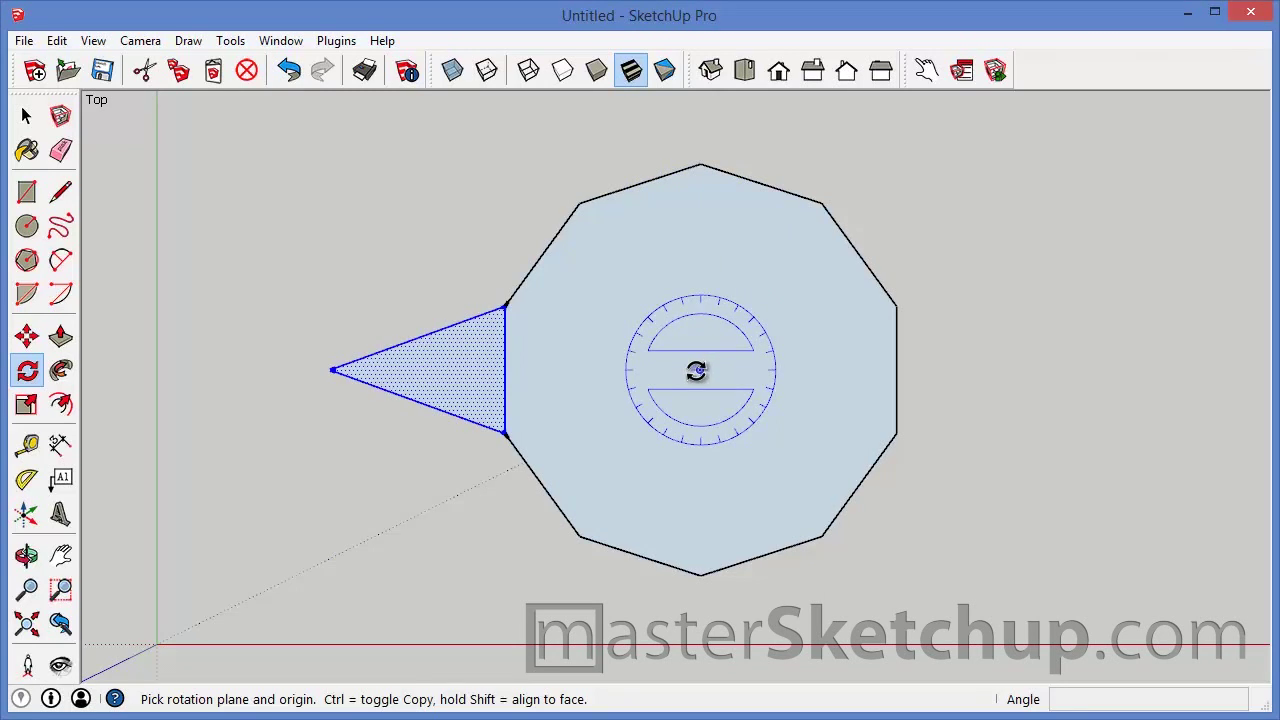
pyautogui.click(697, 371)
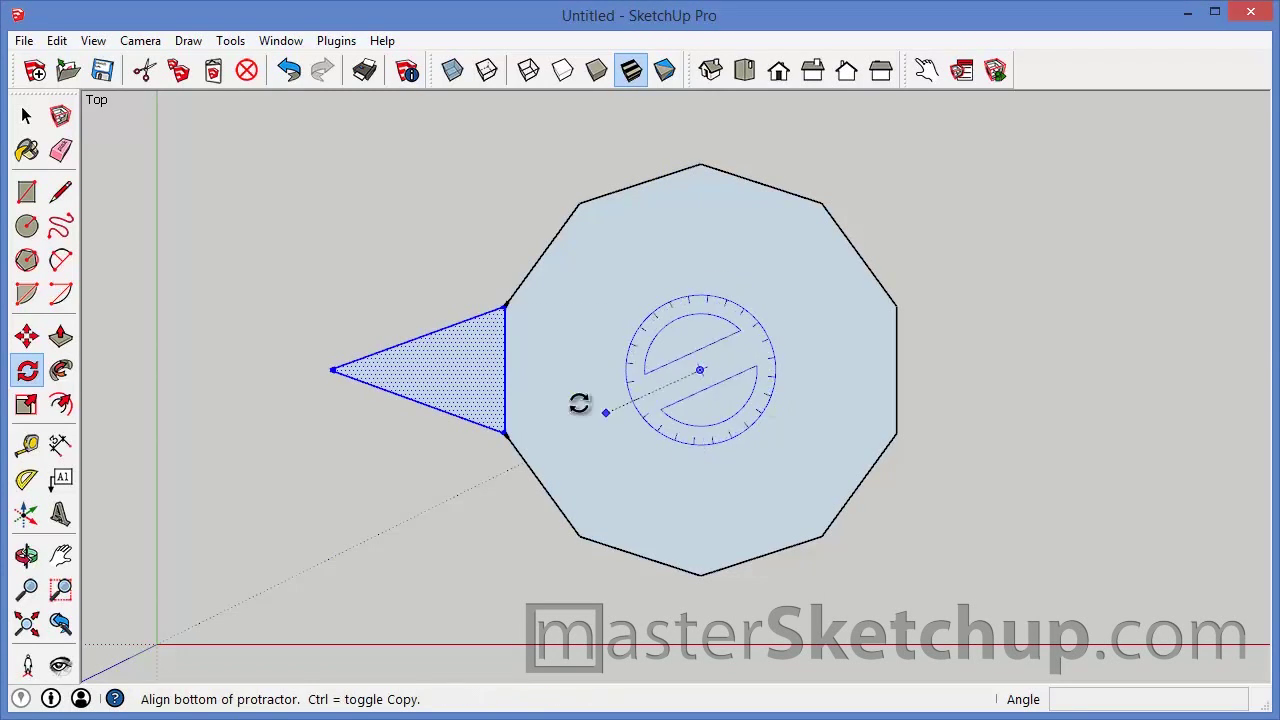
pyautogui.click(507, 308)
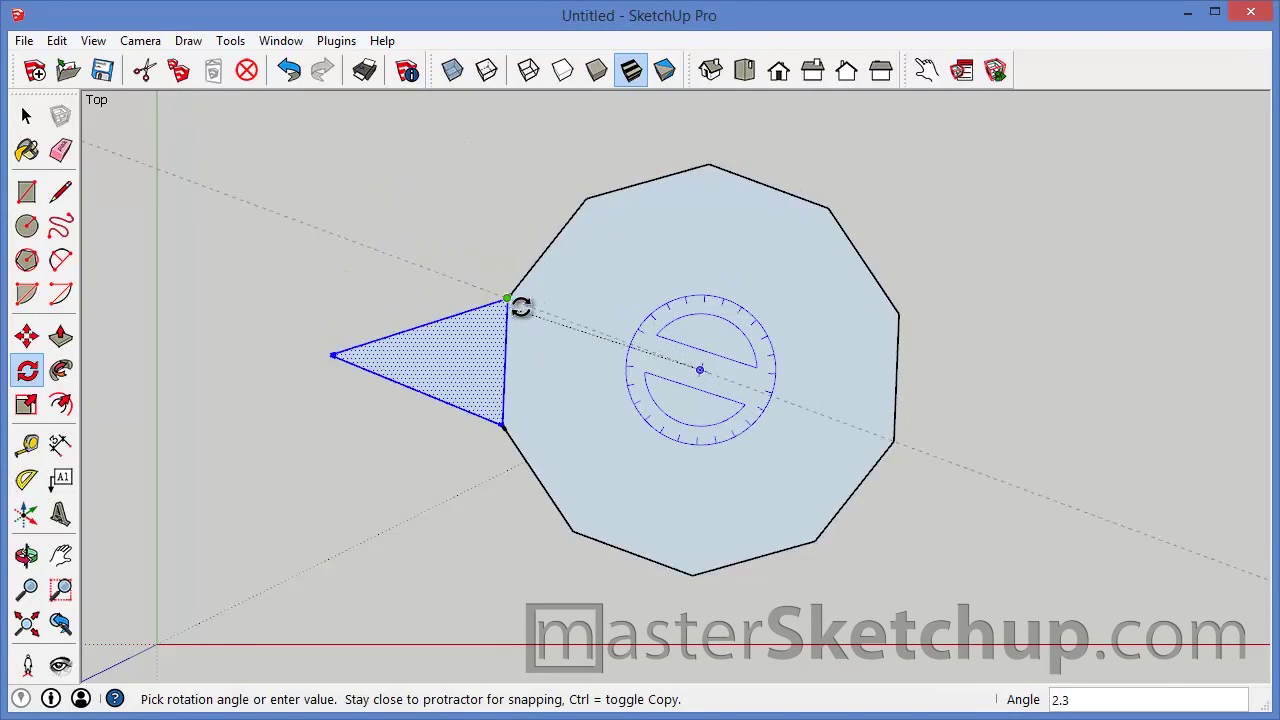
pyautogui.press('ctrl')
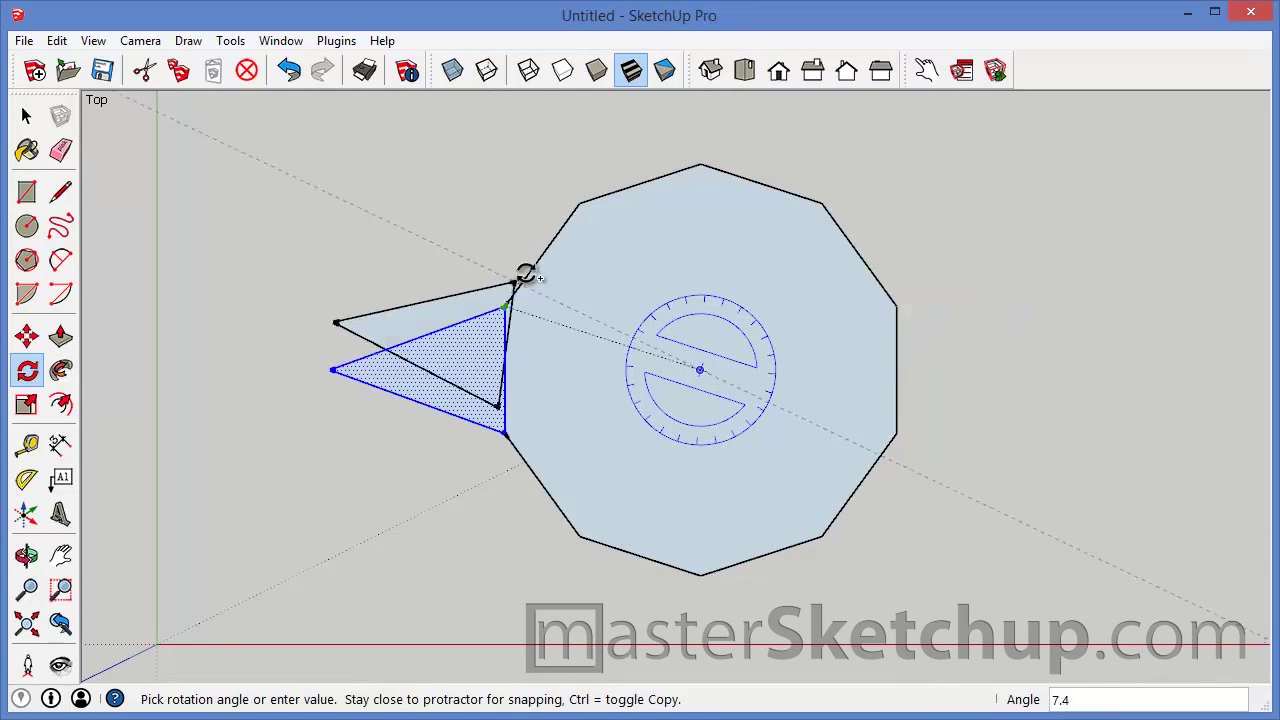
pyautogui.click(580, 203)
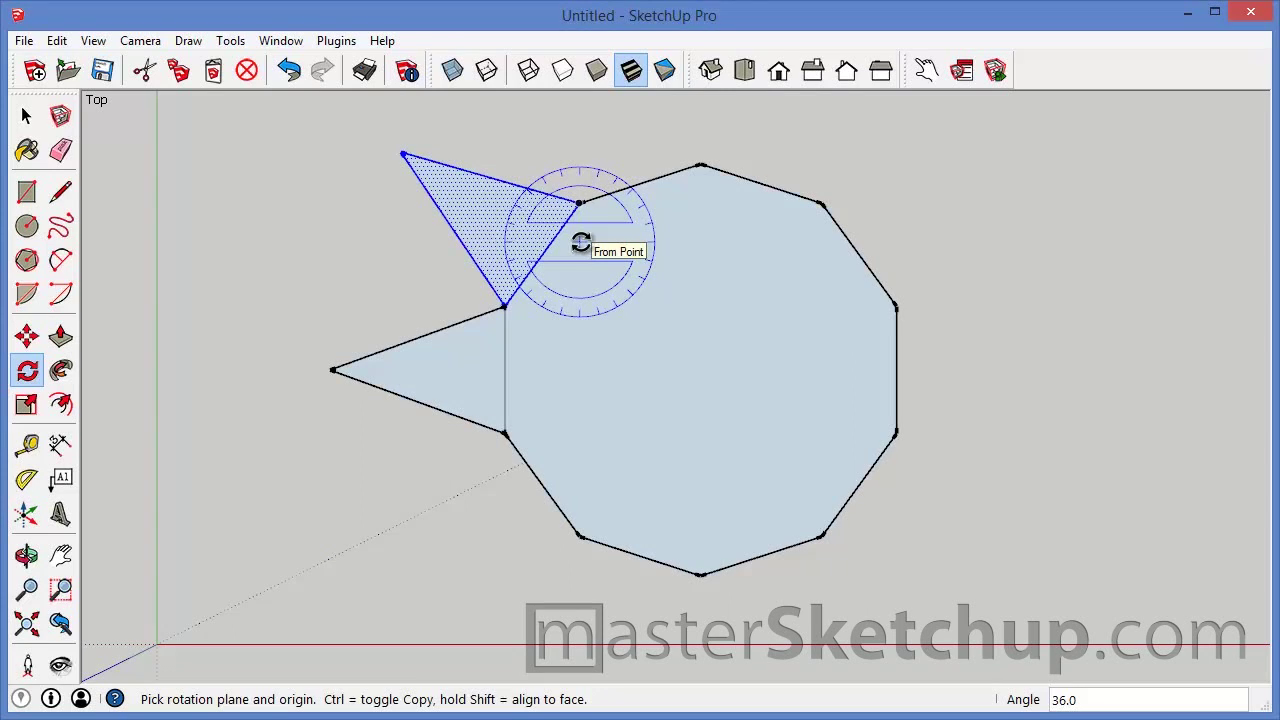
# Array the rotated triangle with a 9* multiplier so copies ring all ten decagon edges.
pyautogui.write('*')
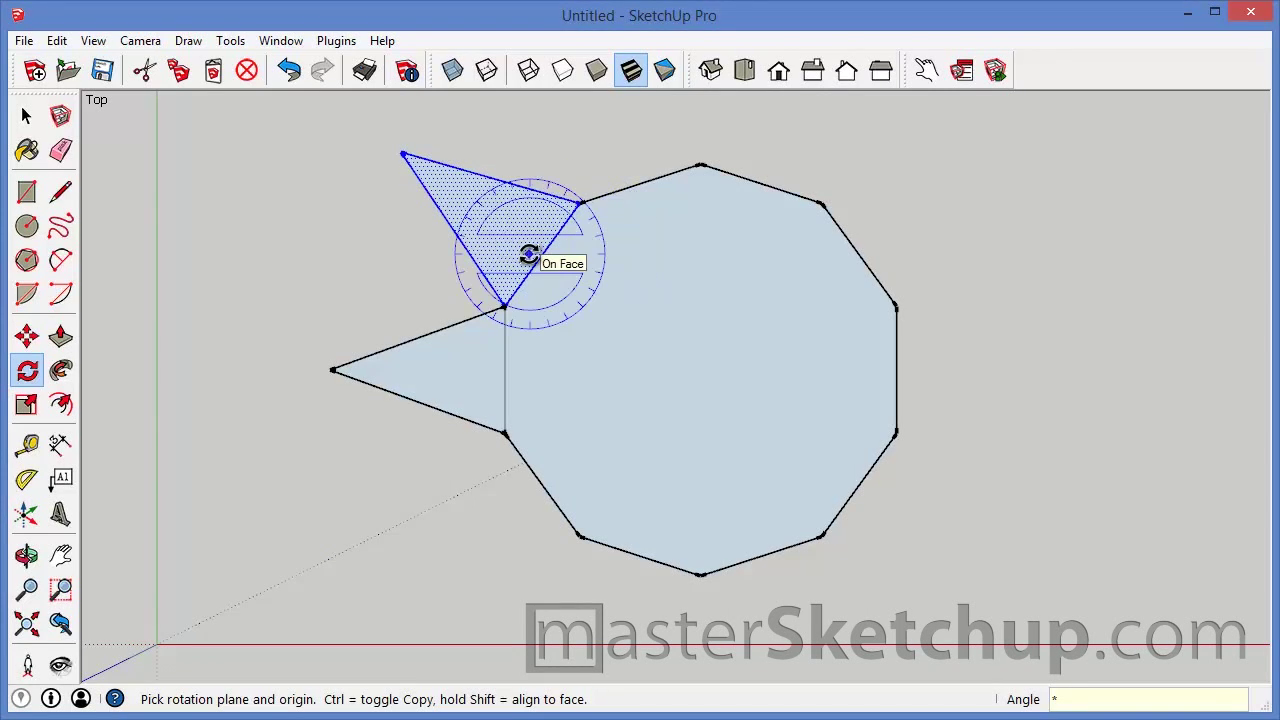
pyautogui.press('Return')
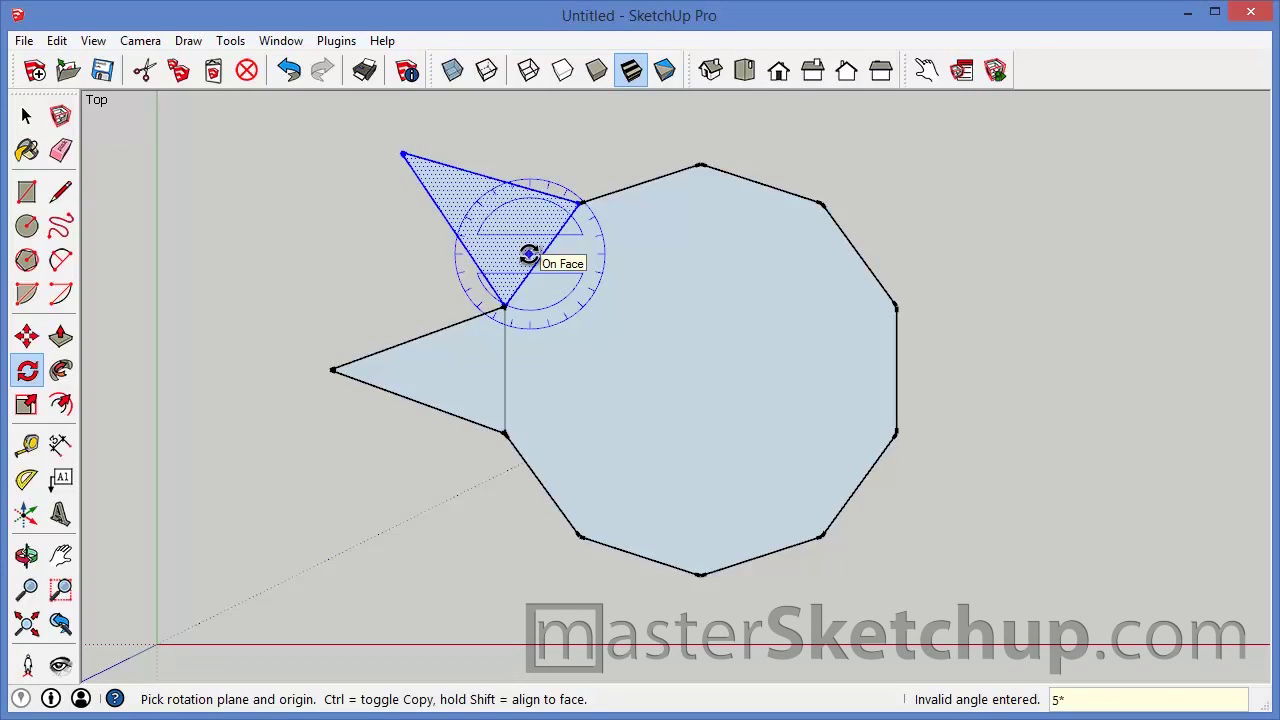
pyautogui.press('Return')
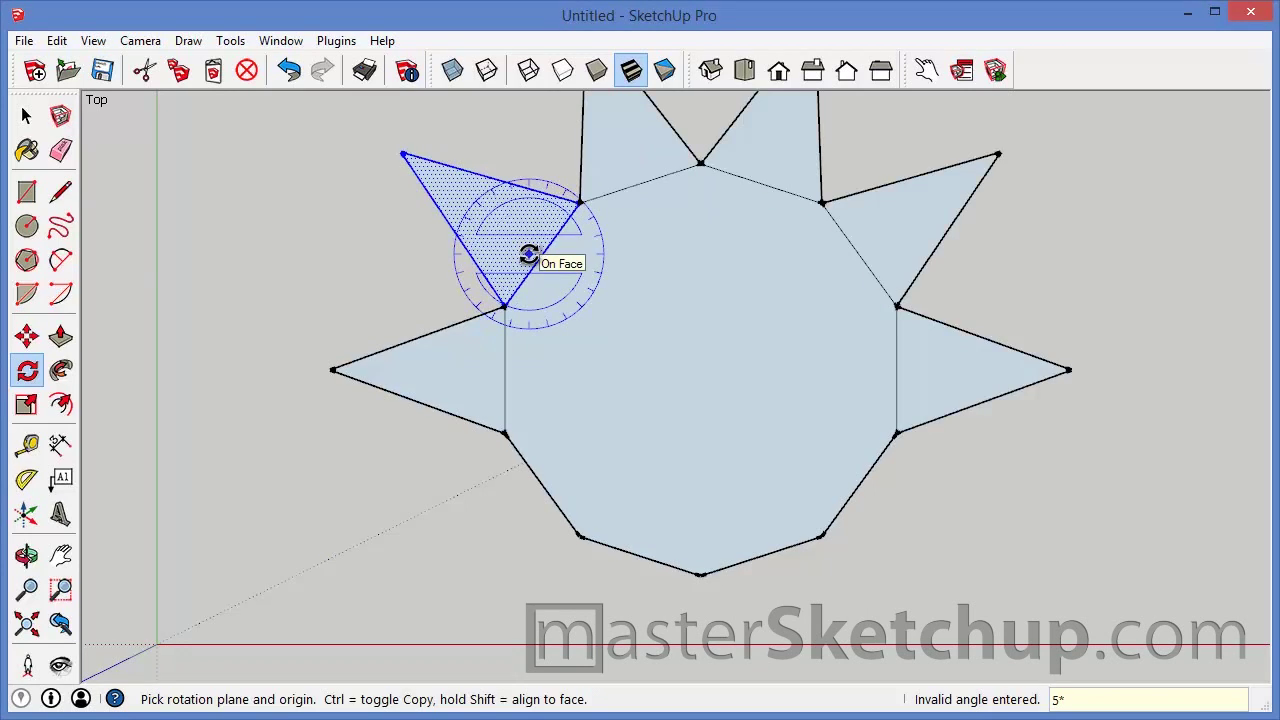
pyautogui.write('9*')
pyautogui.press('Return')
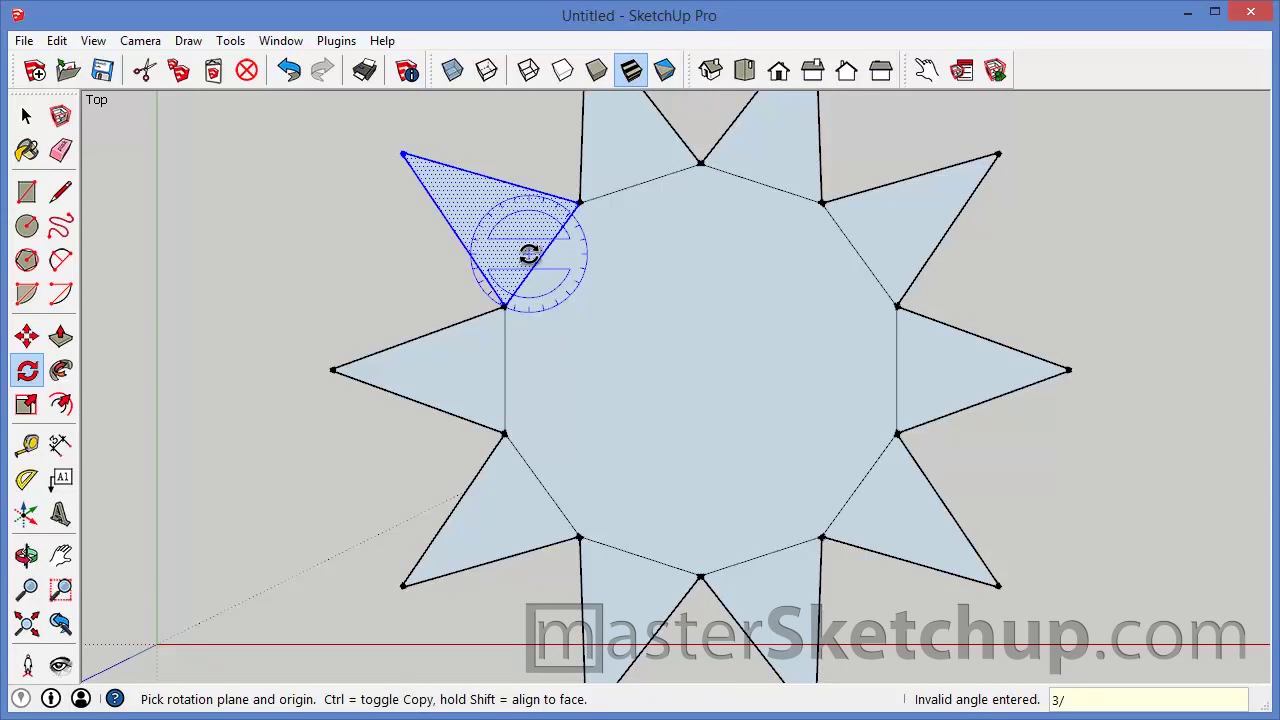
pyautogui.press('Return')
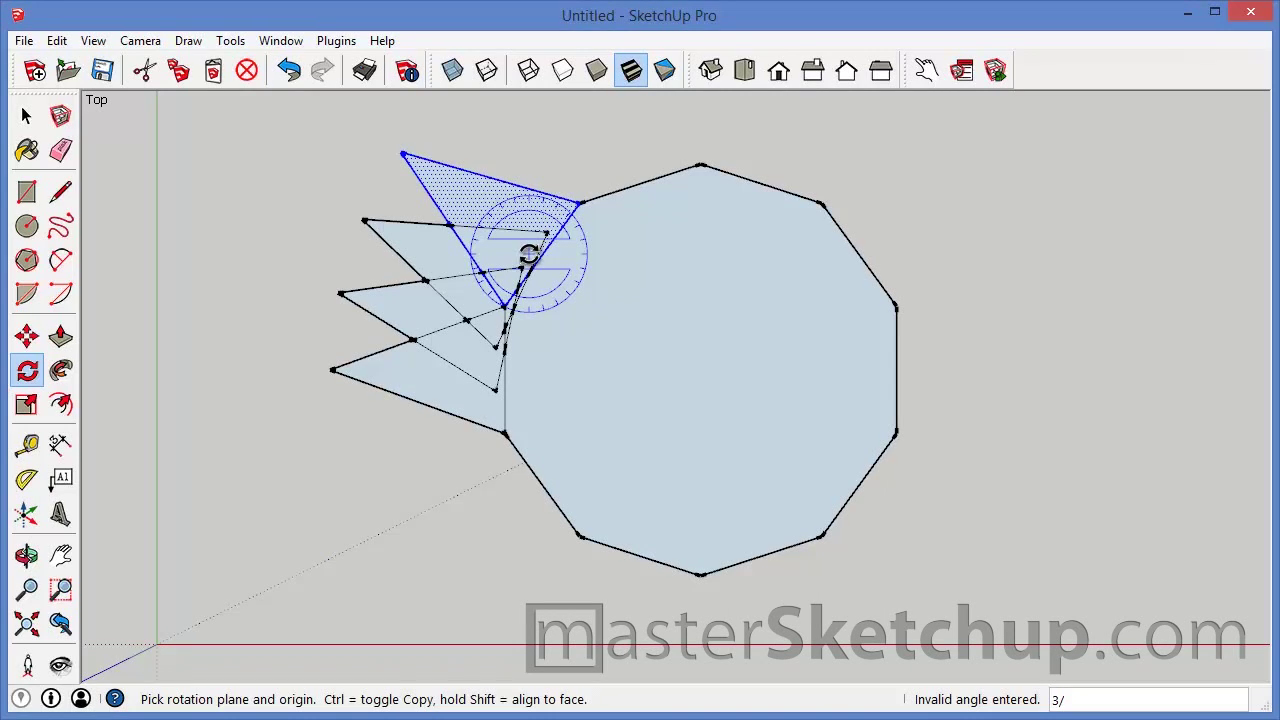
pyautogui.write('*')
pyautogui.press('Return')
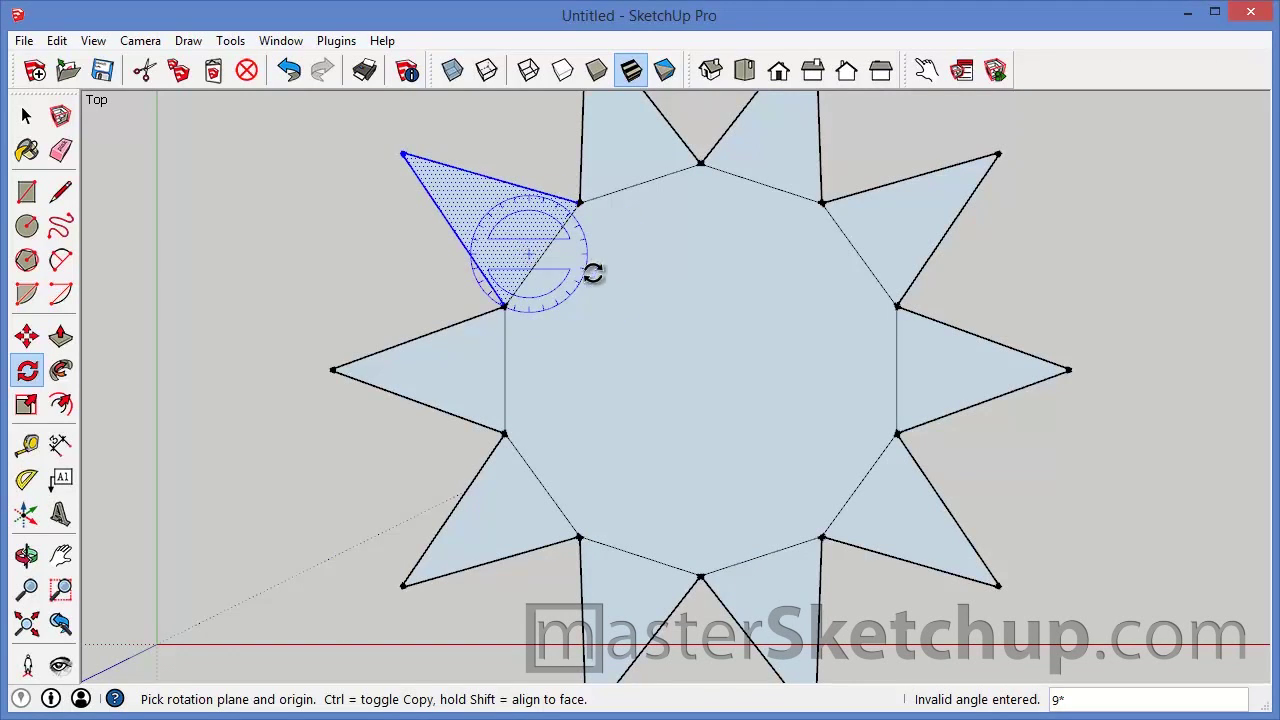
pyautogui.scroll(-3, 590, 450)
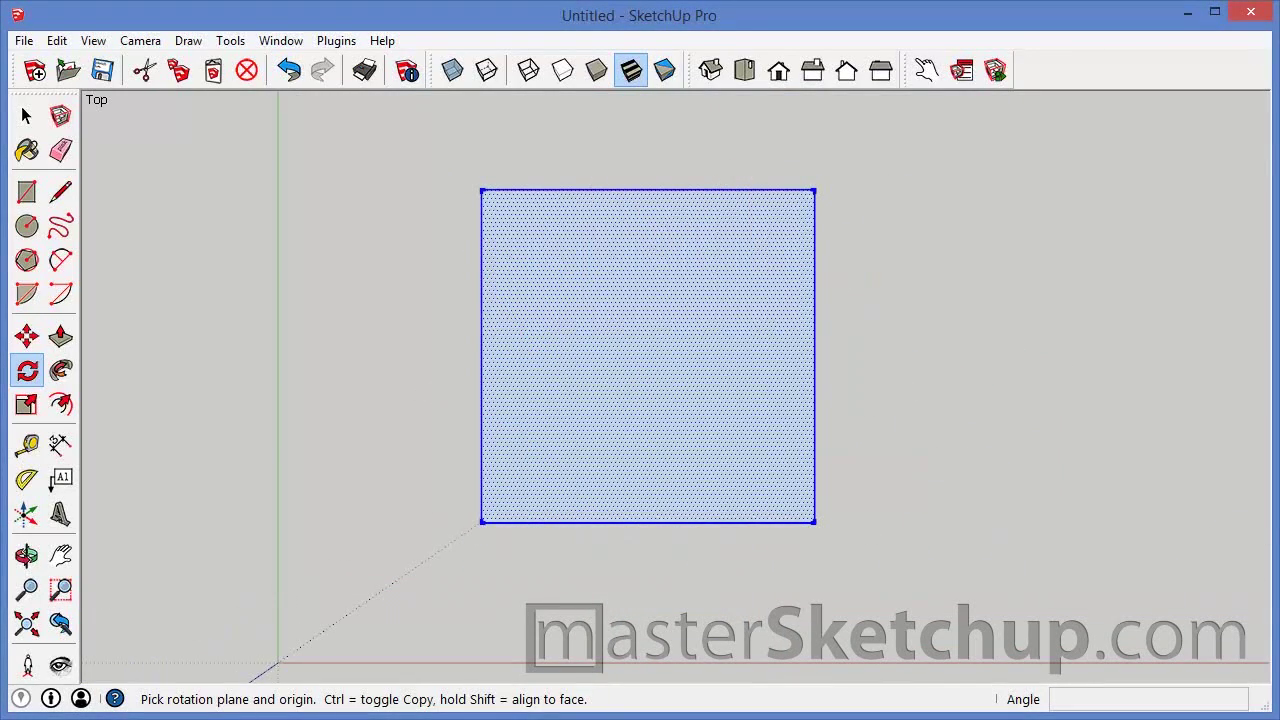
pyautogui.click(644, 350)
pyautogui.click(572, 350)
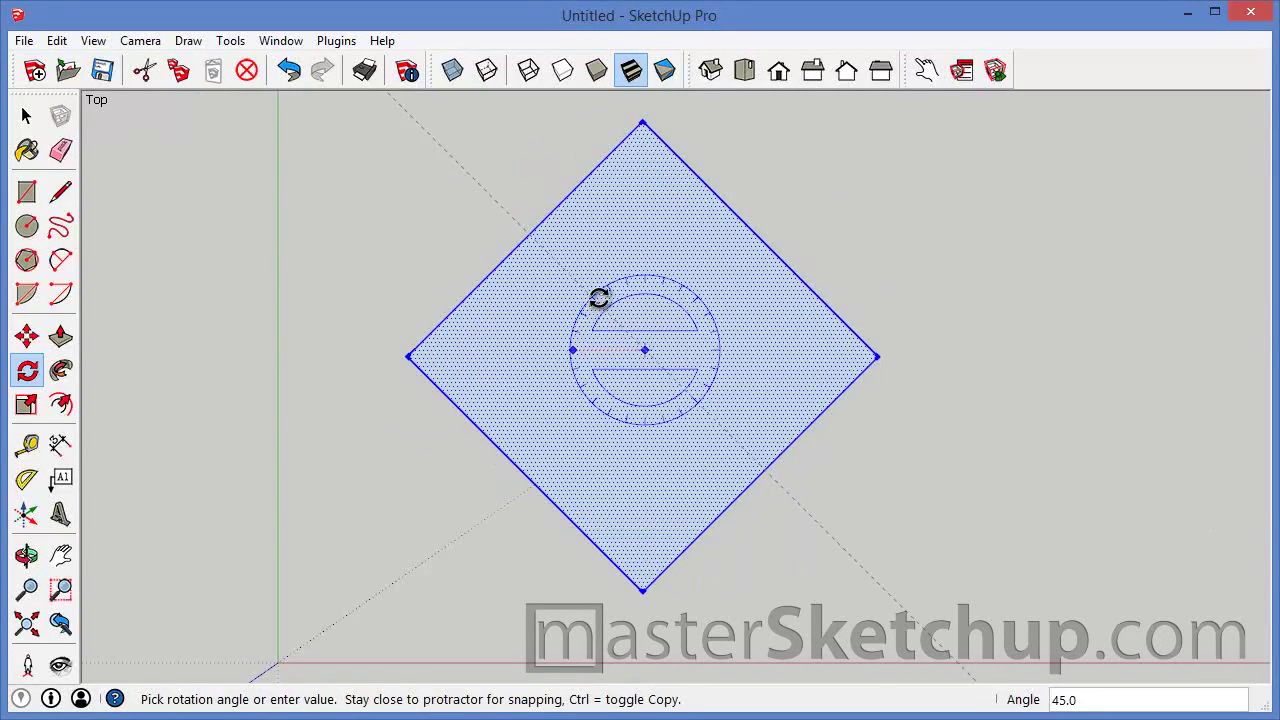
pyautogui.press('Escape')
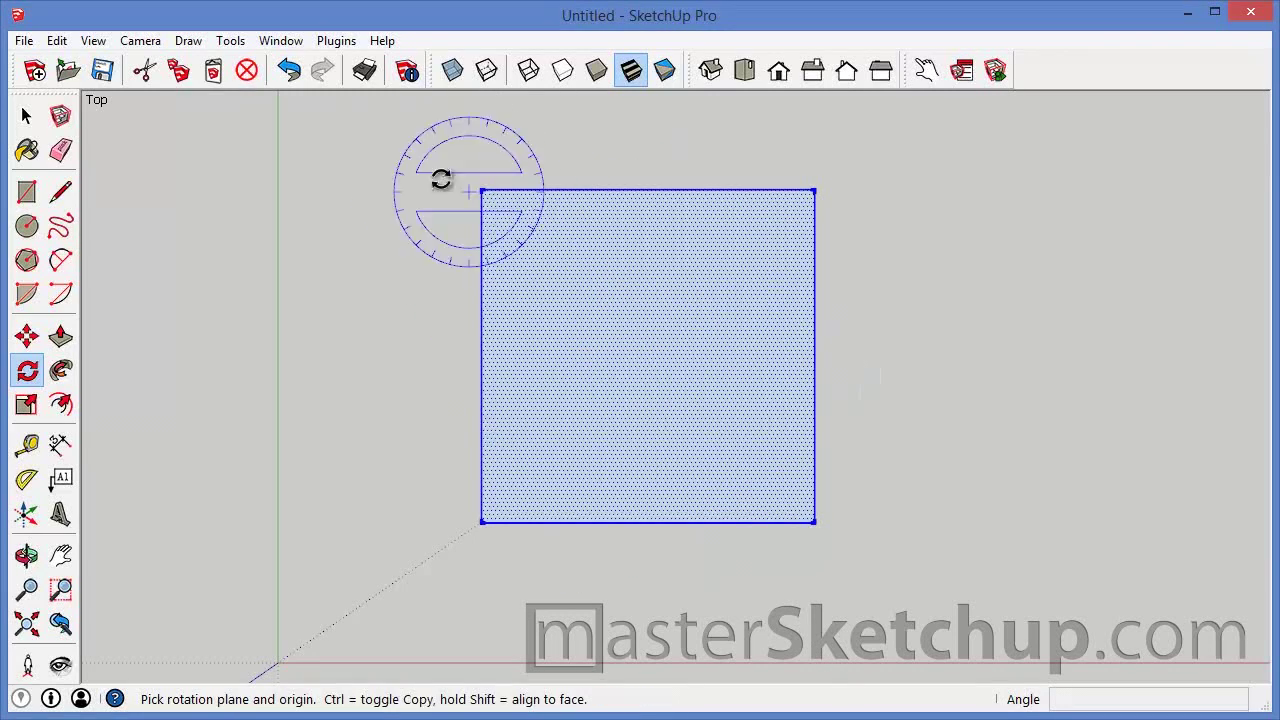
# Set angle snapping to 45.0 in Model Info > Units.
pyautogui.click(272, 42)
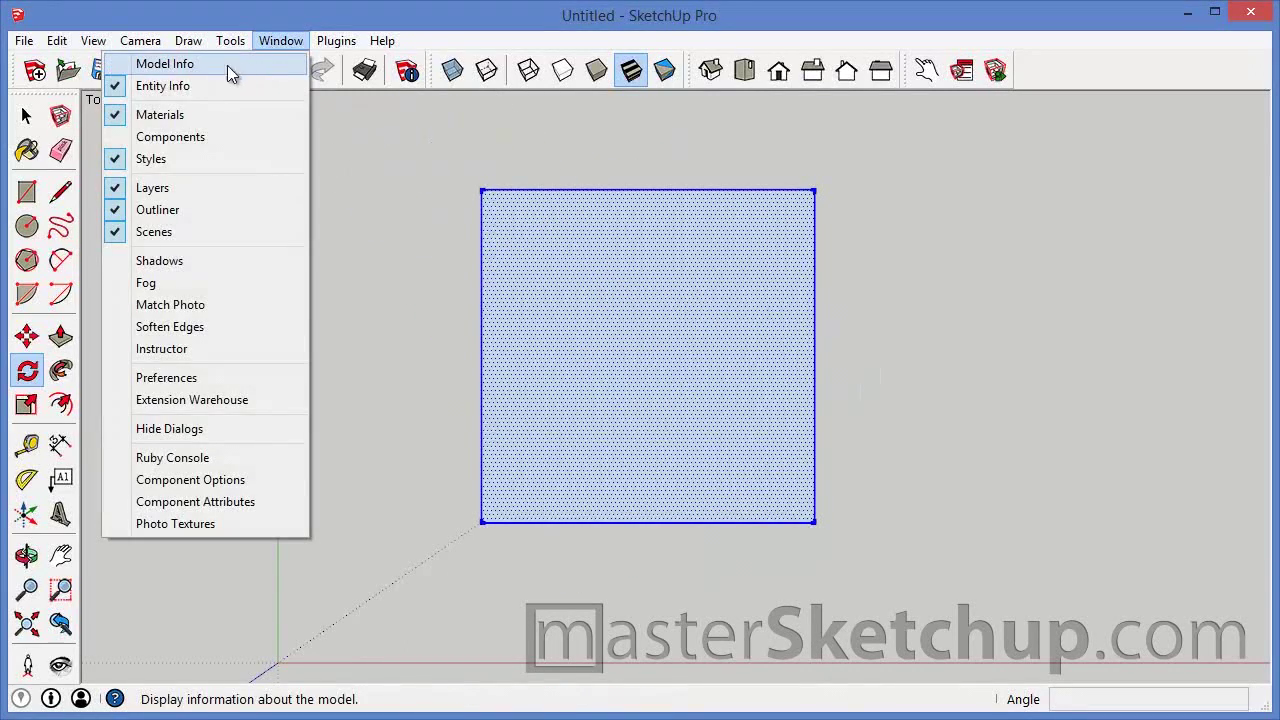
pyautogui.click(176, 66)
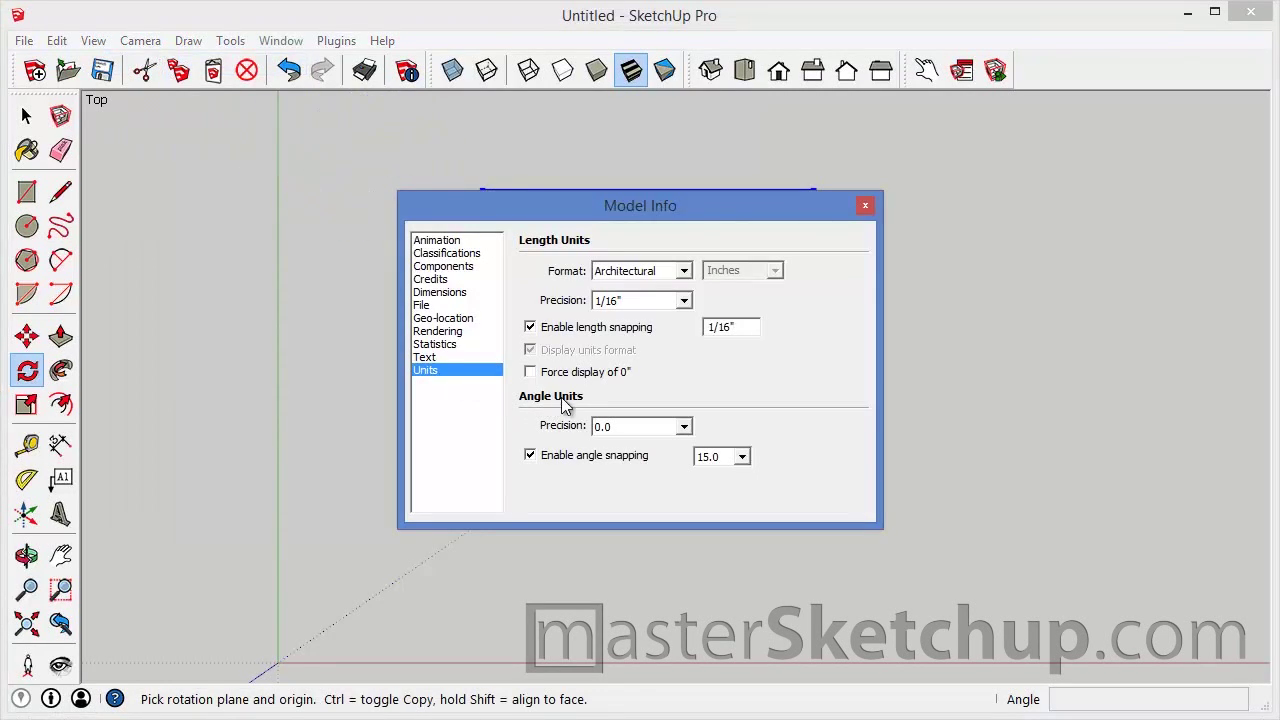
pyautogui.click(742, 462)
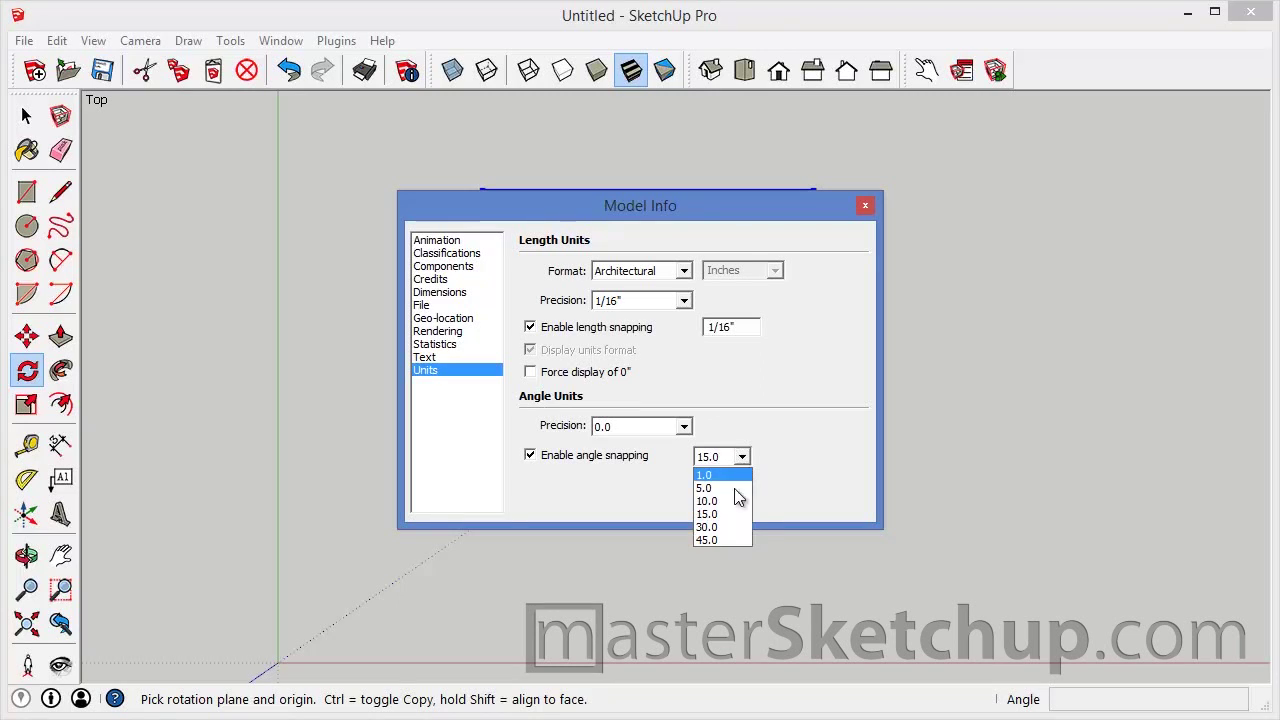
pyautogui.click(725, 541)
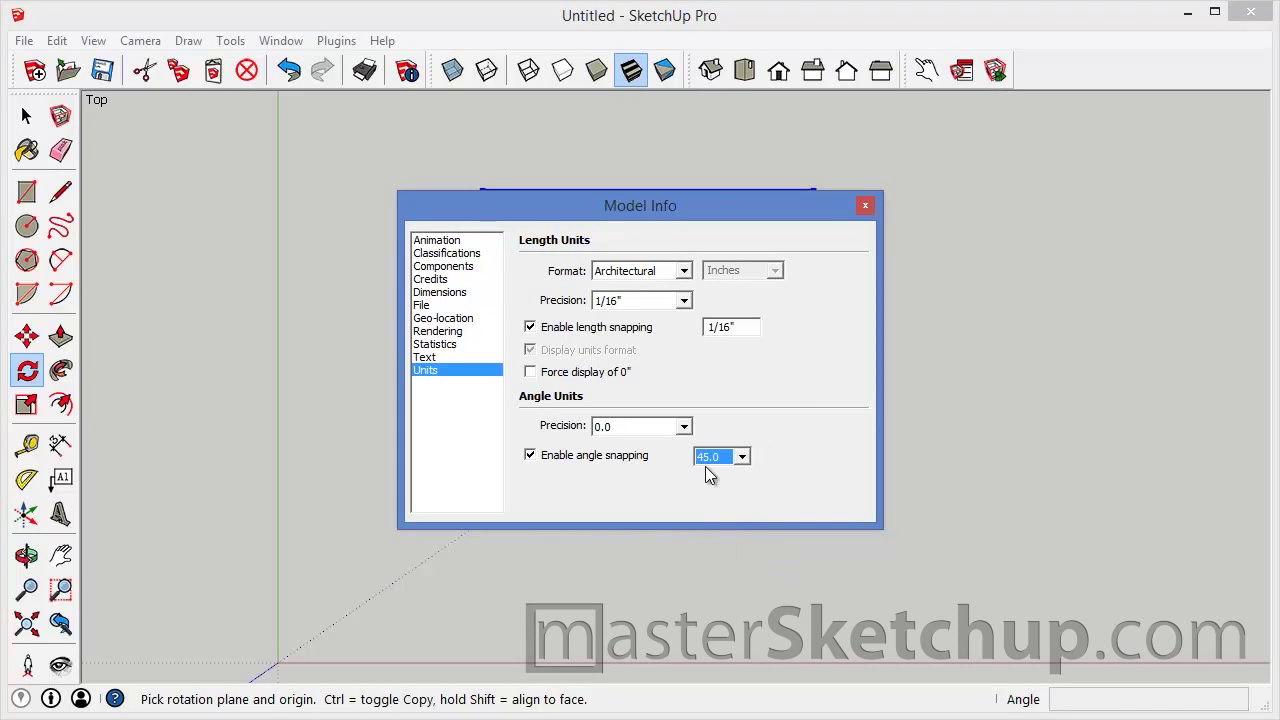
pyautogui.click(865, 205)
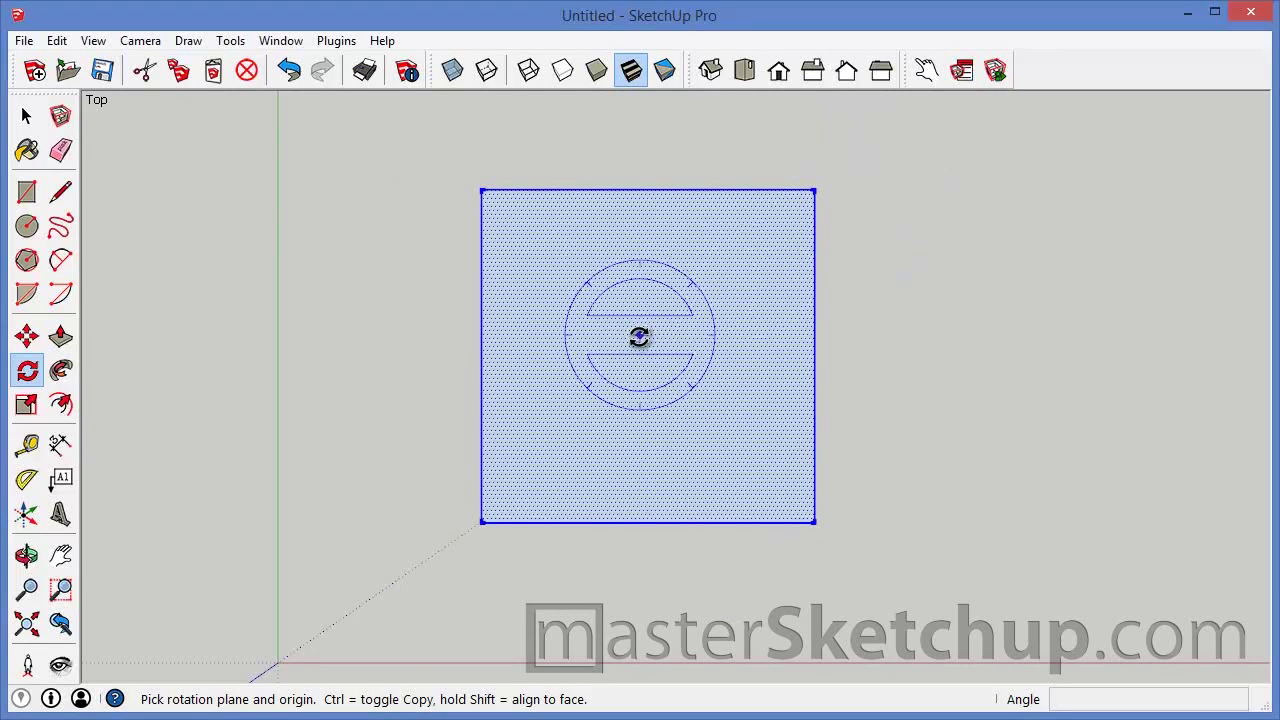
pyautogui.click(647, 341)
# Rotate the square 45° about its centre, then retype the angle as 30, 25, 10 and 90.
pyautogui.click(571, 341)
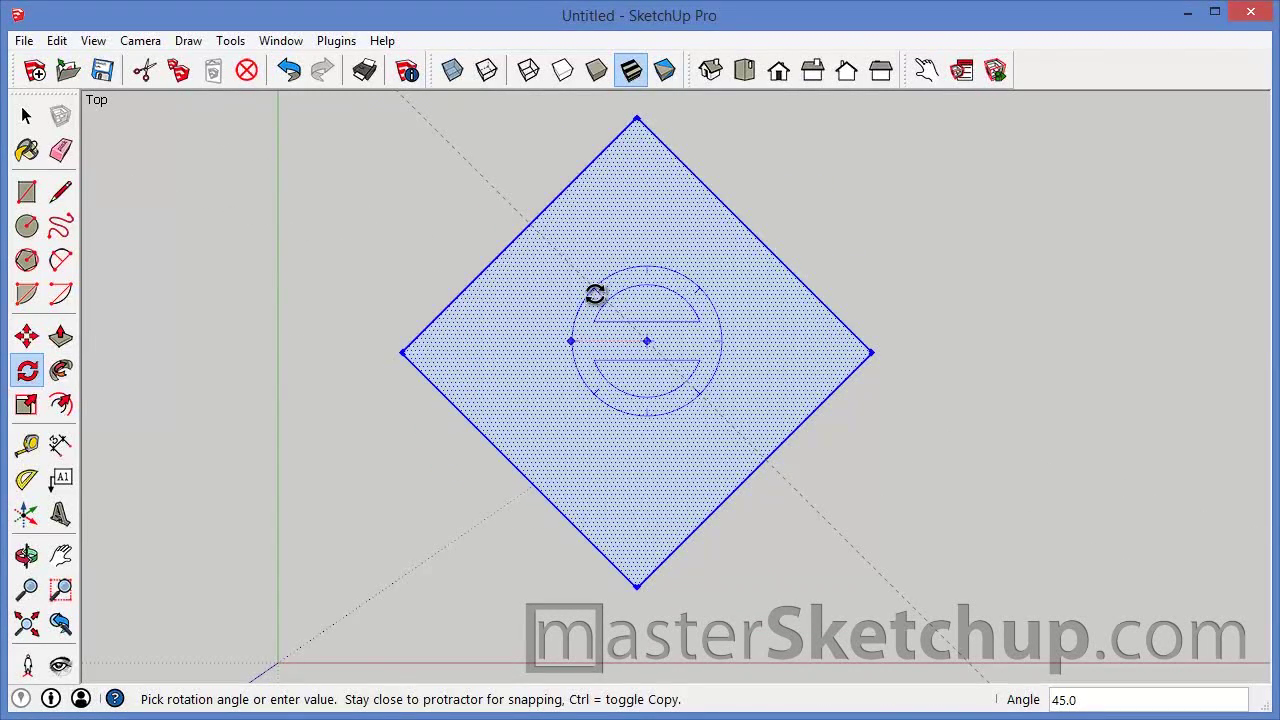
pyautogui.click(597, 303)
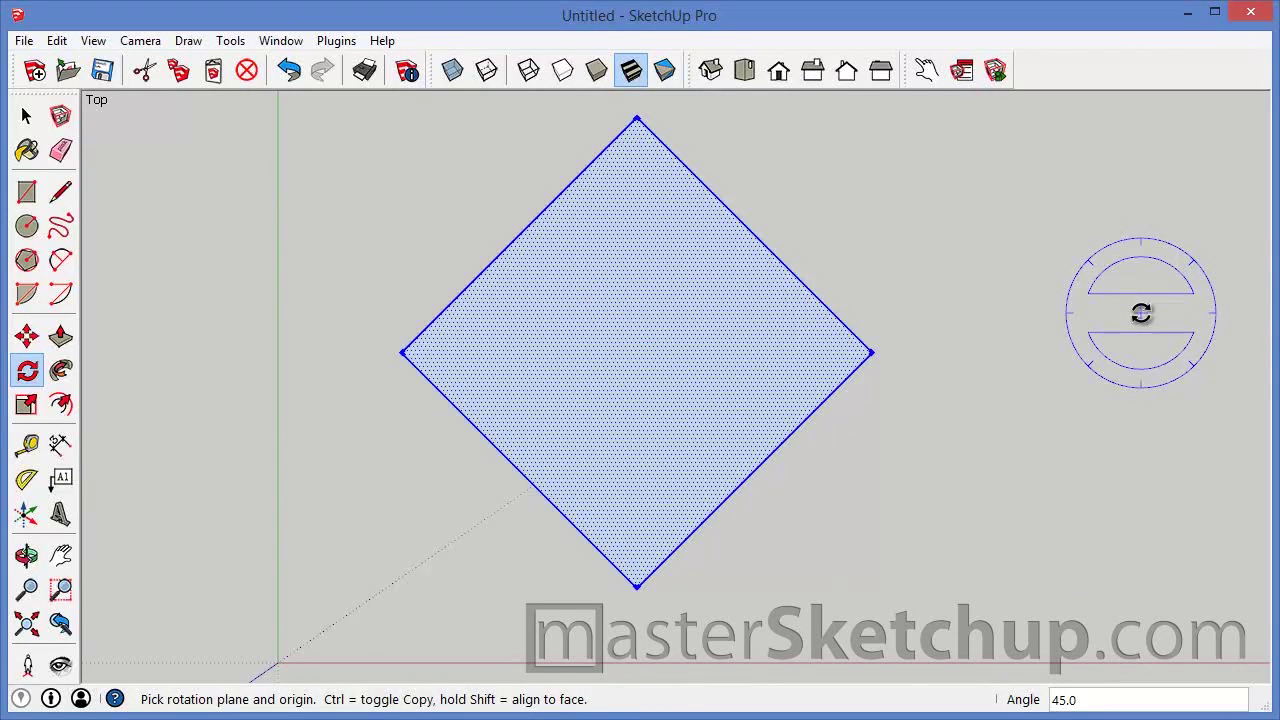
pyautogui.write('30')
pyautogui.press('Return')
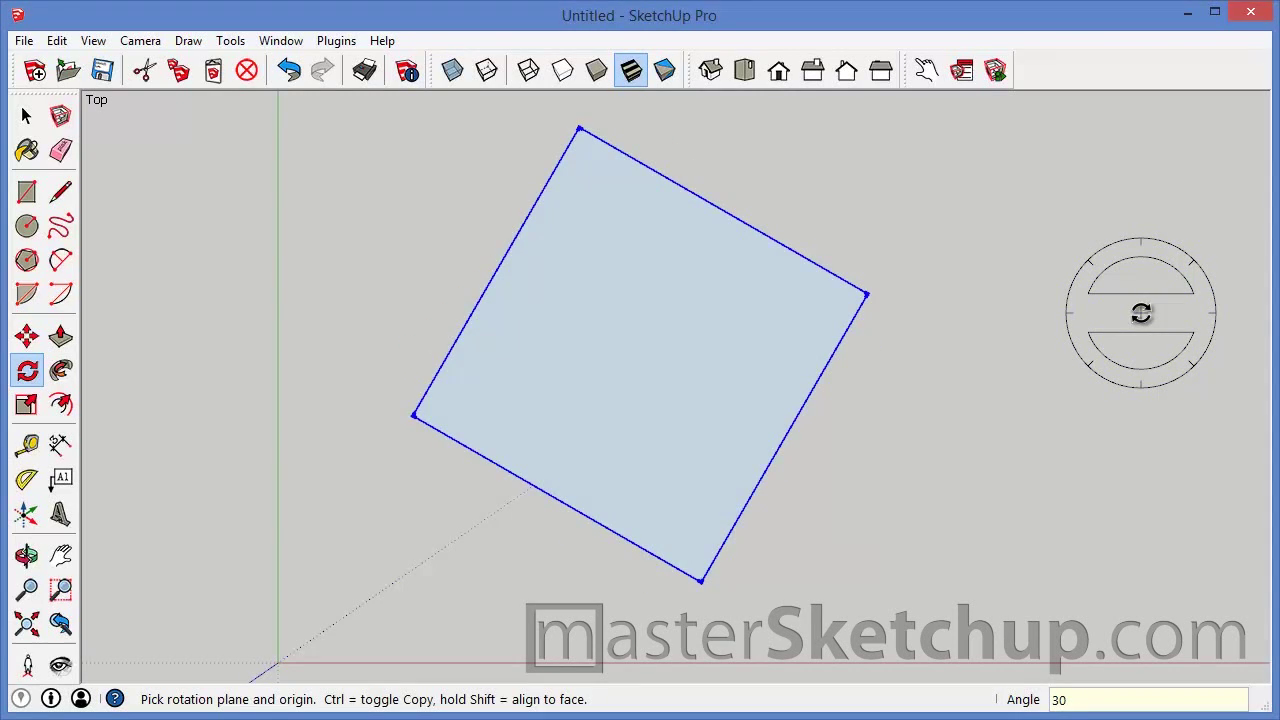
pyautogui.write('25')
pyautogui.press('Return')
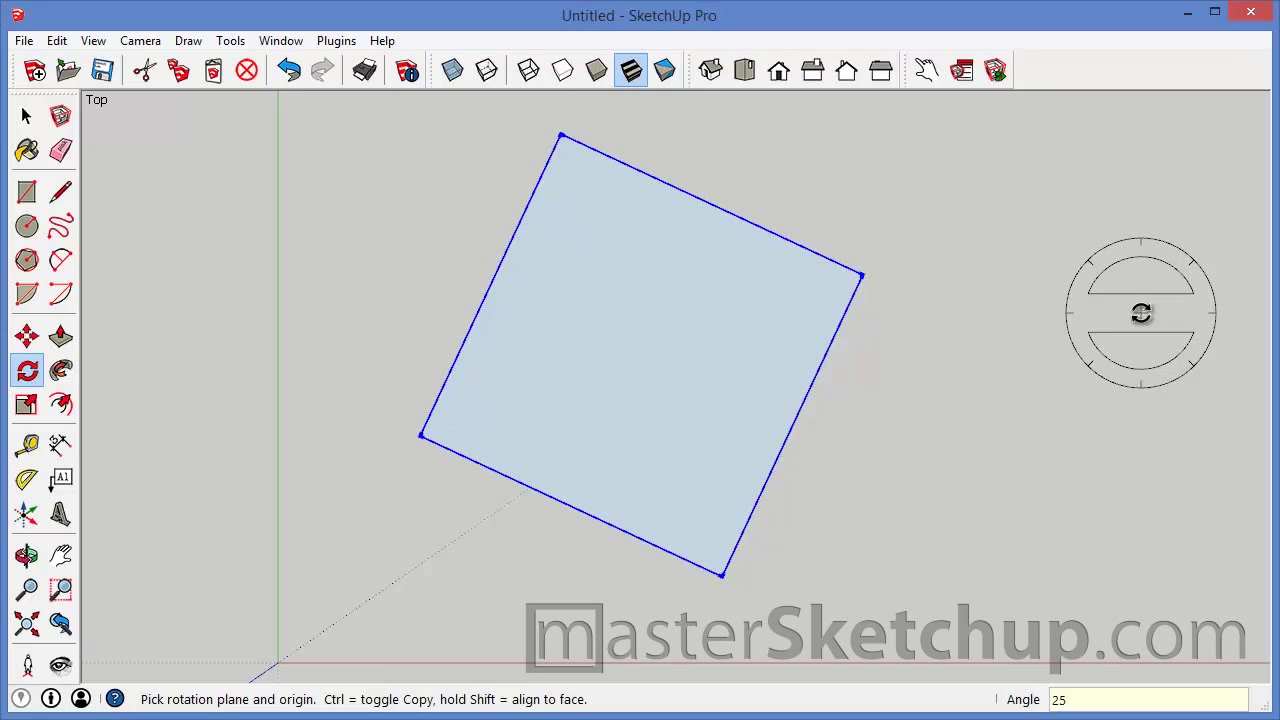
pyautogui.write('10')
pyautogui.press('Return')
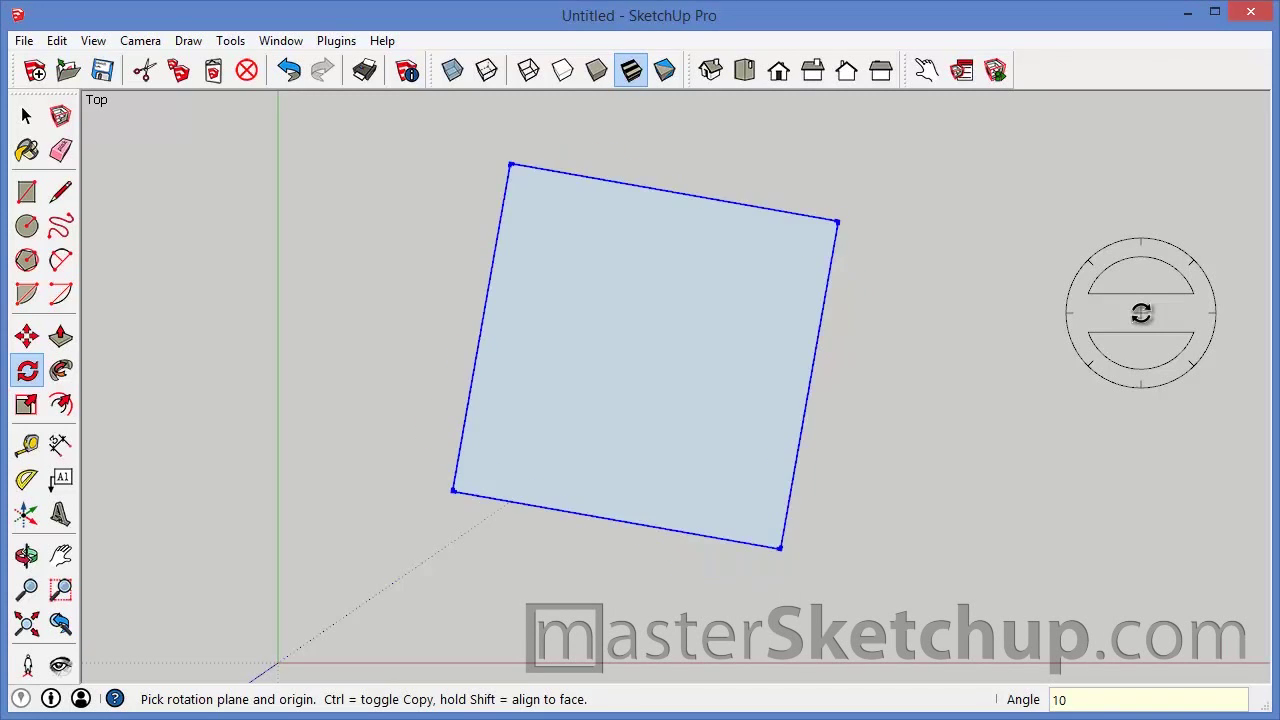
pyautogui.write('90')
pyautogui.press('Return')
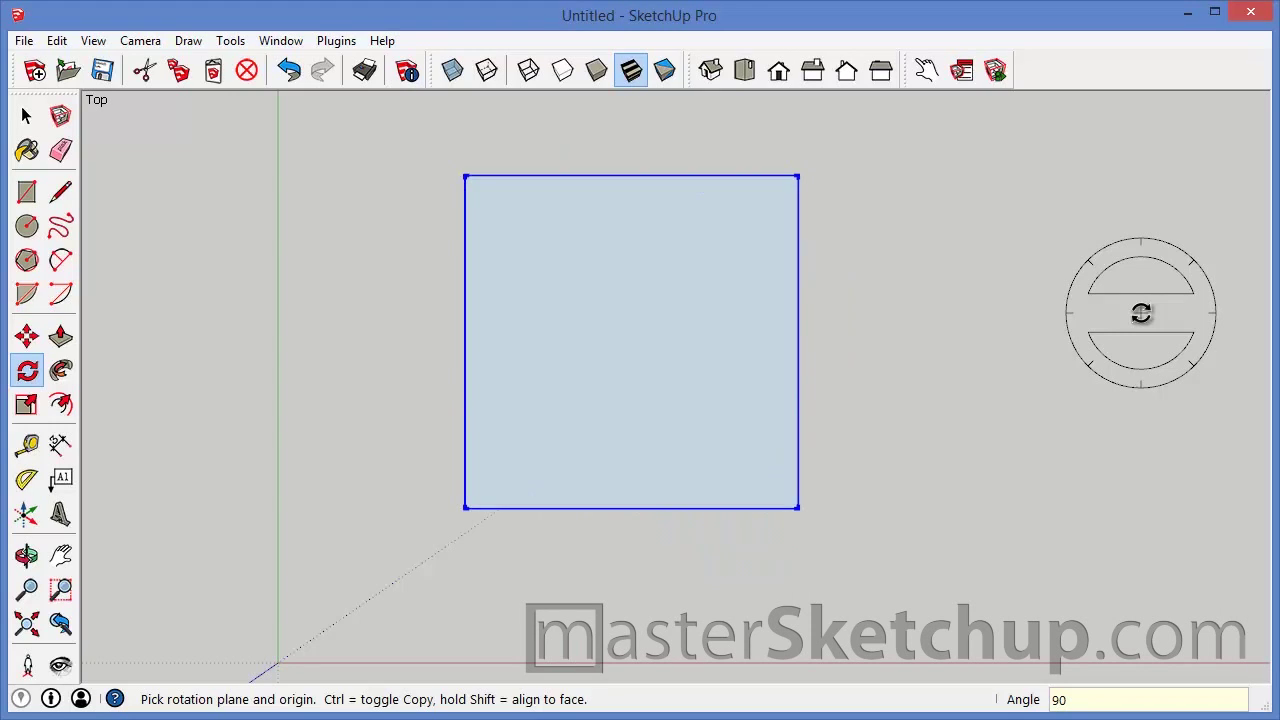